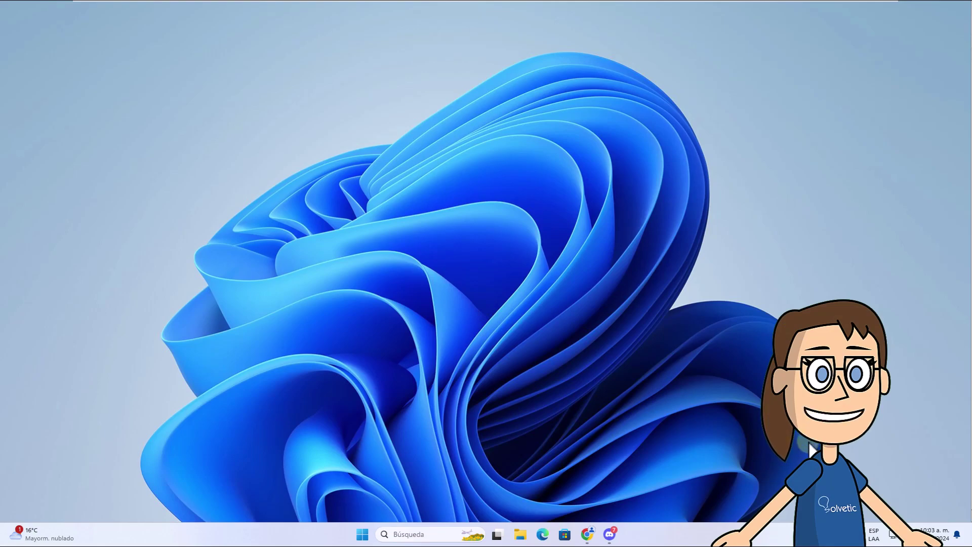
- Quit Discord completely so that it no longer runs in the background
click(865, 533)
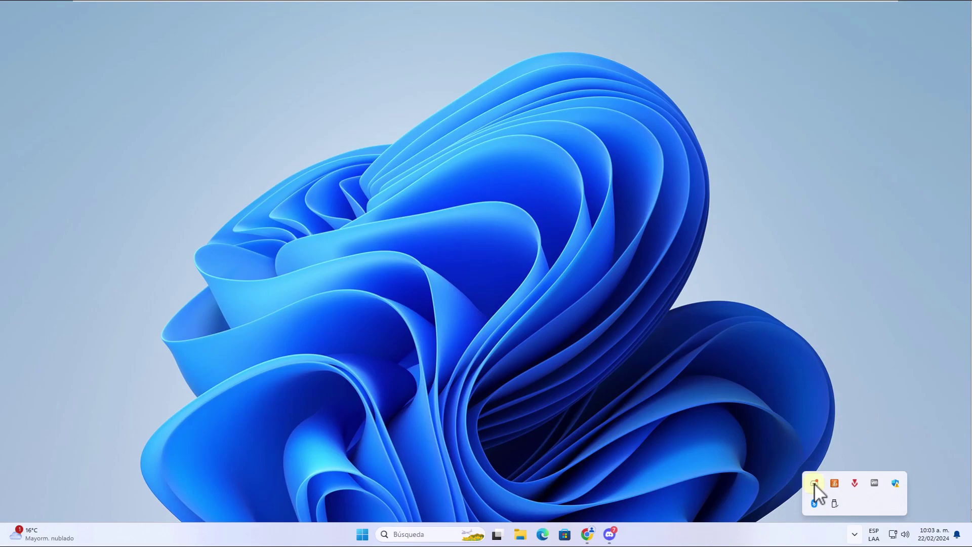
right_click(814, 483)
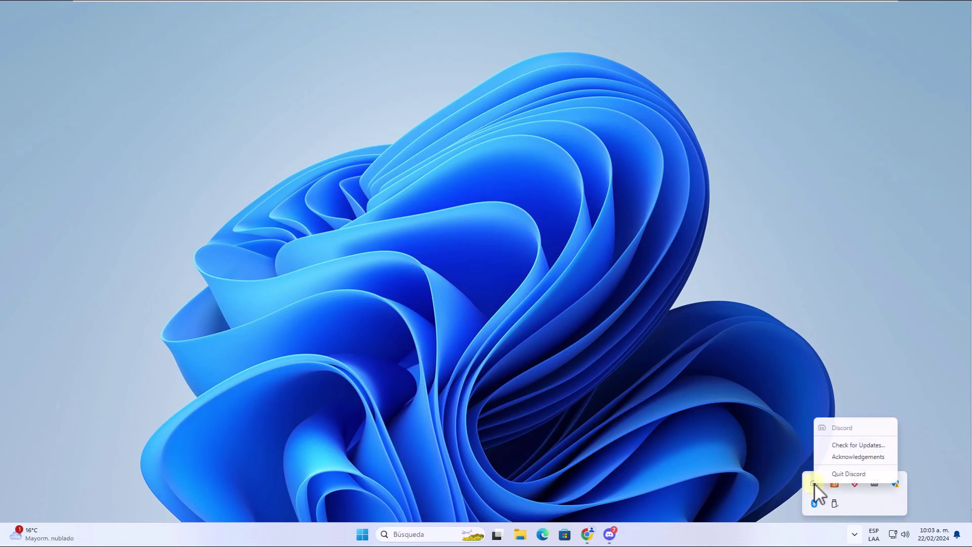
click(869, 472)
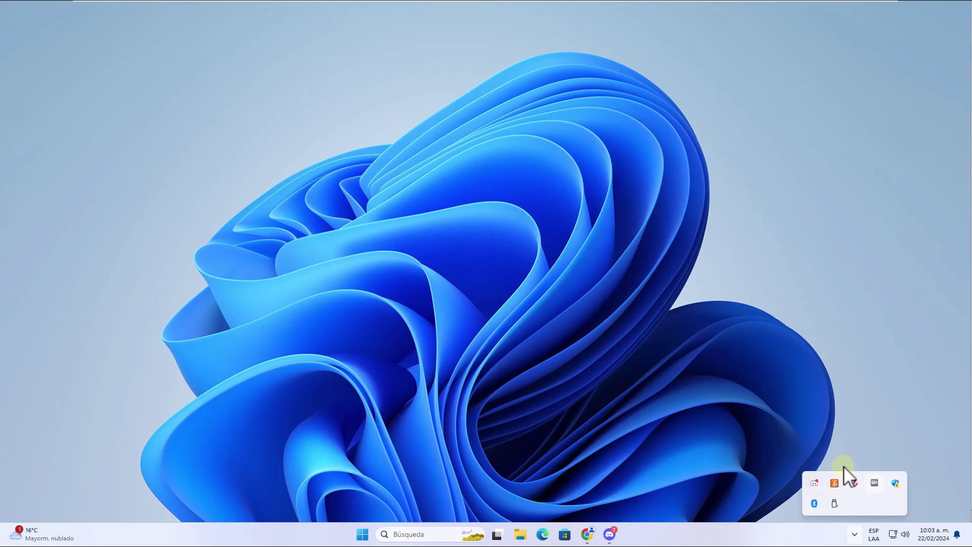
click(685, 446)
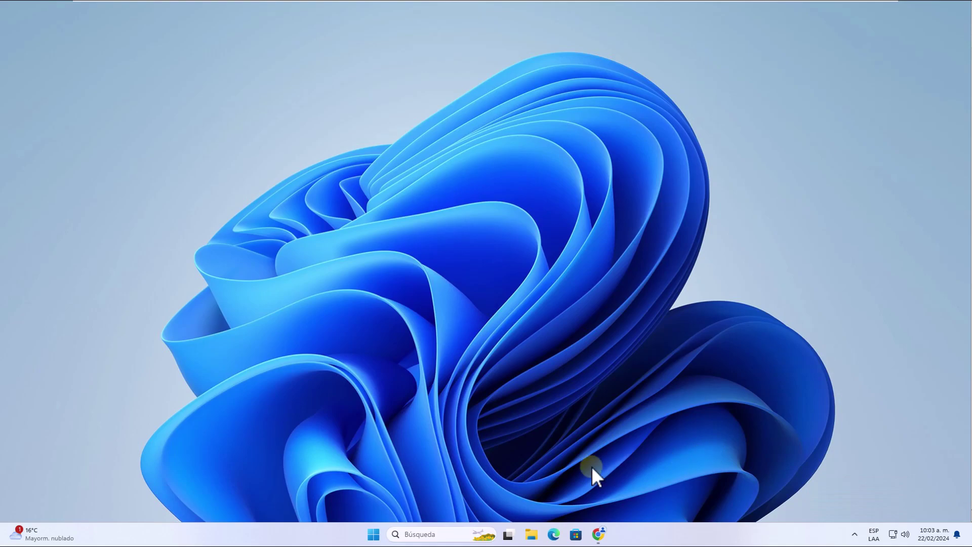
- Search for Discord, launch it again, and minimize its window once it has loaded
click(408, 534)
text(disco)
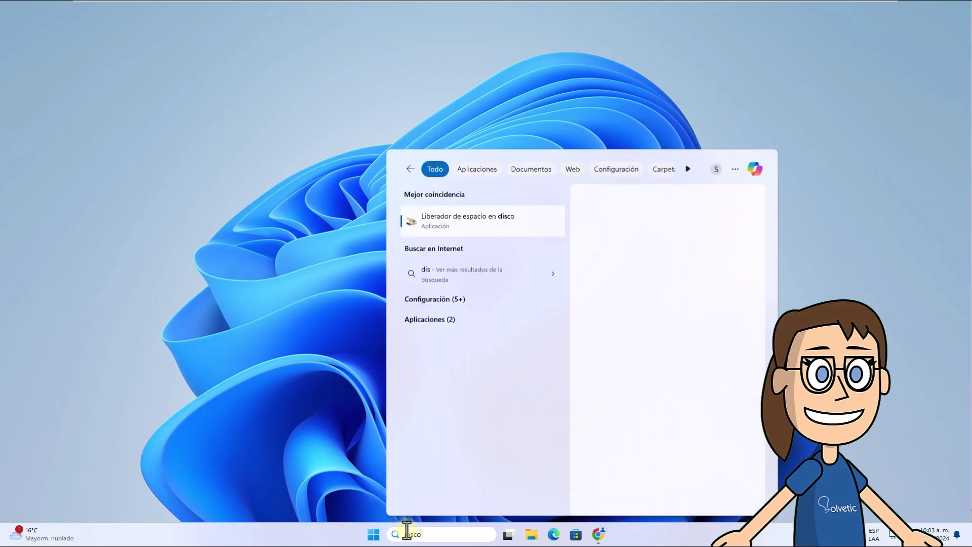
text(rd)
click(517, 228)
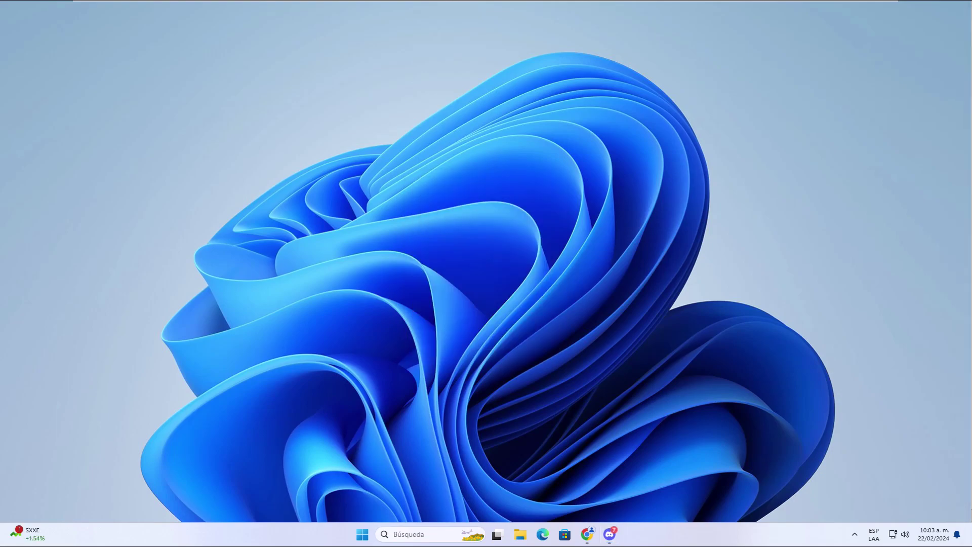
click(609, 534)
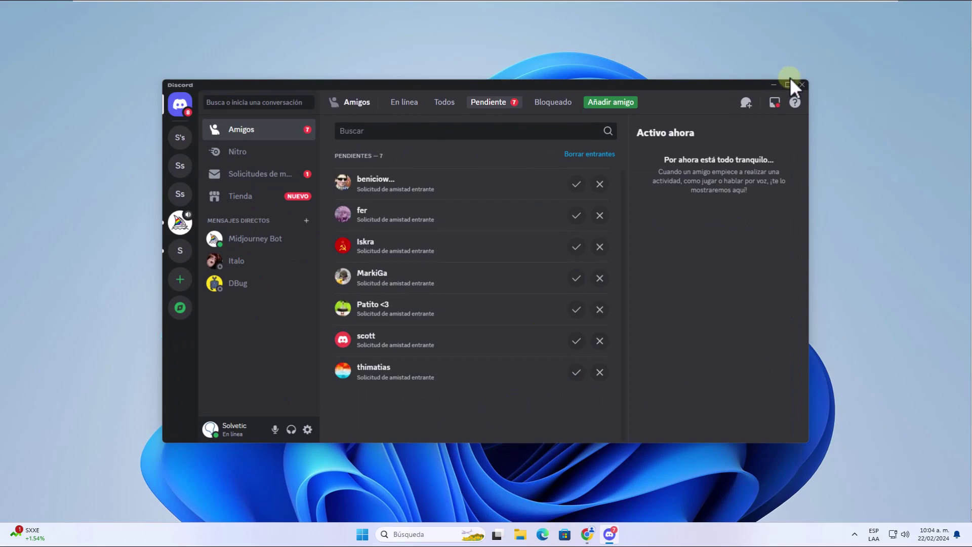
click(774, 85)
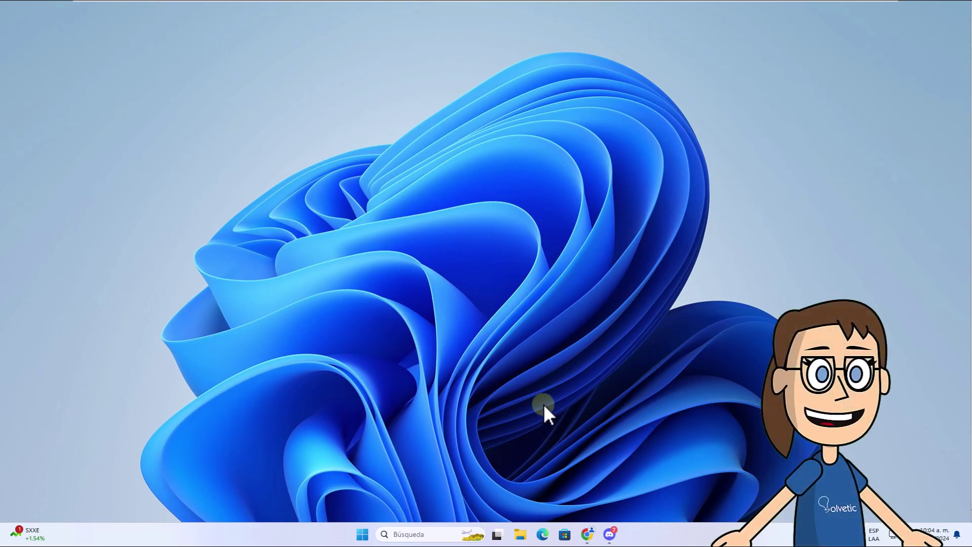
- Switch to Chrome and review the Discord Status page, including the Voice regions and API response time
click(582, 534)
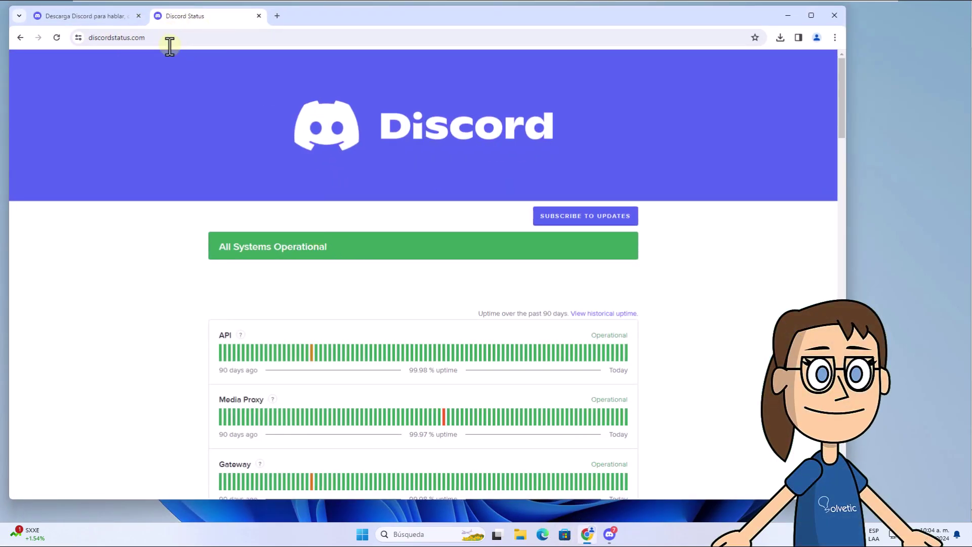
scroll(508, 337, down, 1)
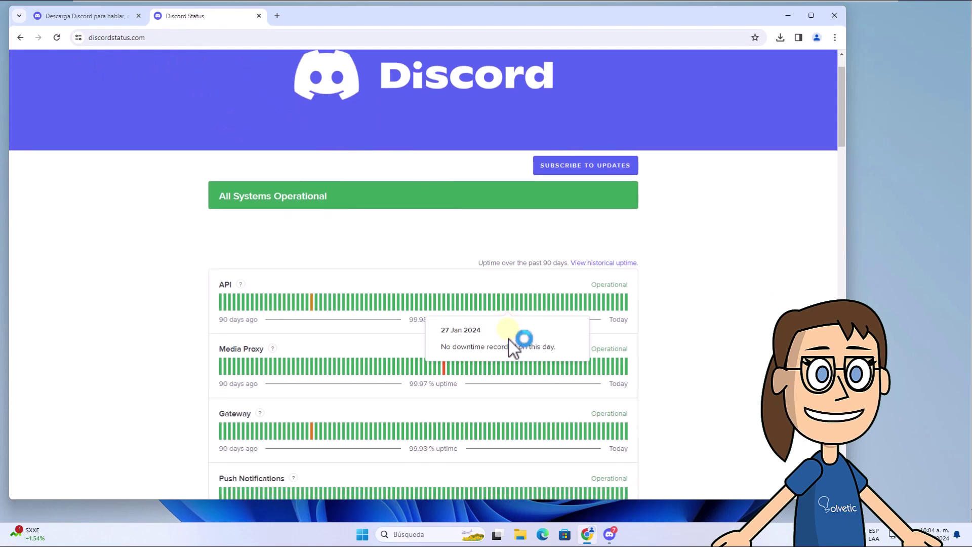
scroll(175, 302, down, 3)
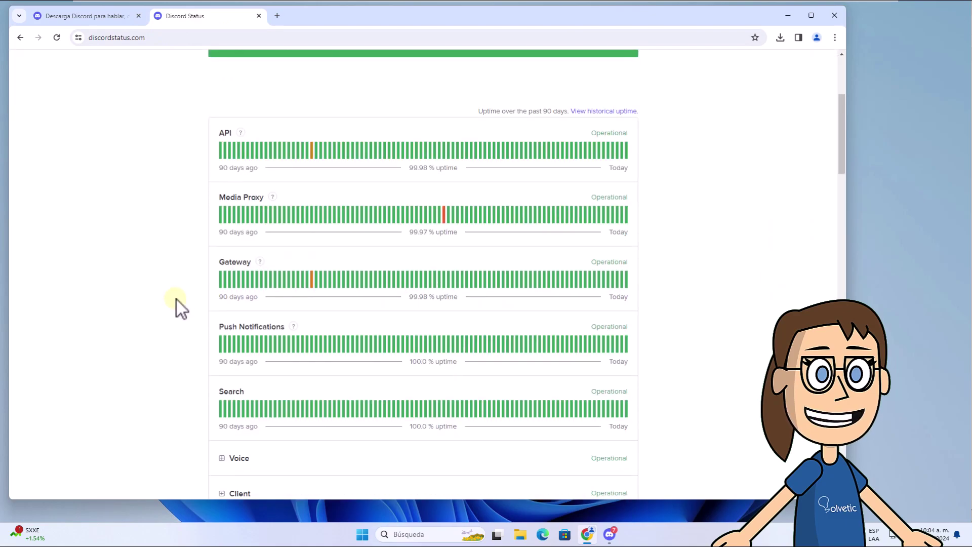
scroll(178, 300, down, 4)
scroll(177, 300, down, 1)
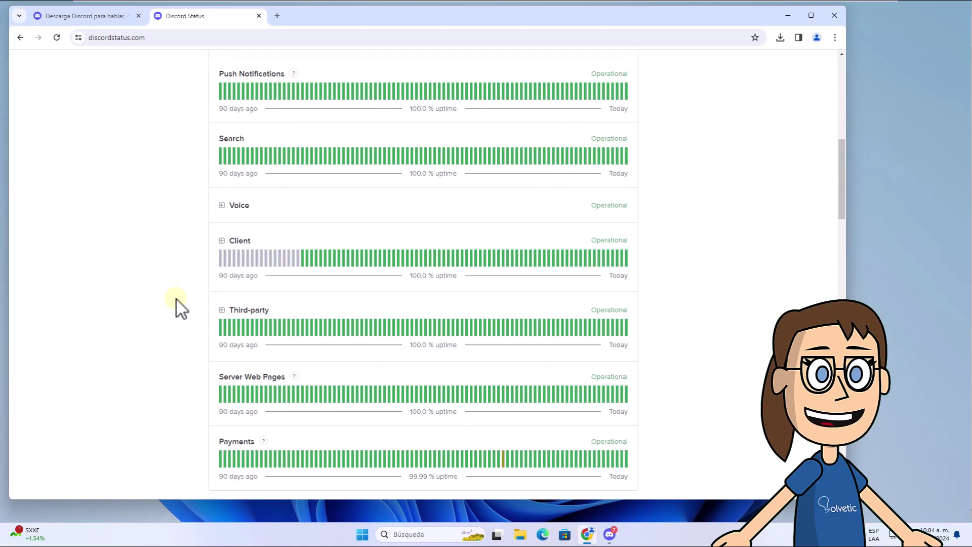
click(221, 206)
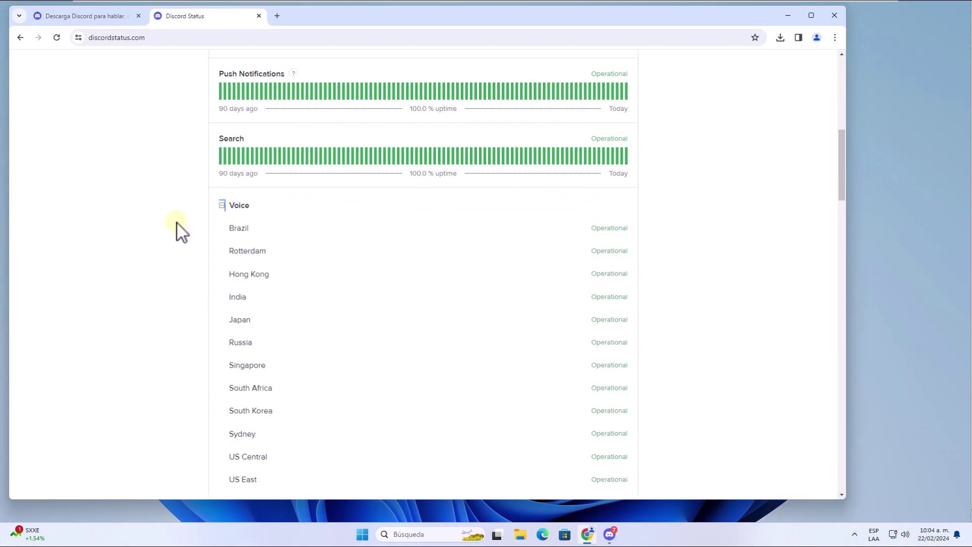
click(229, 206)
scroll(243, 265, down, 6)
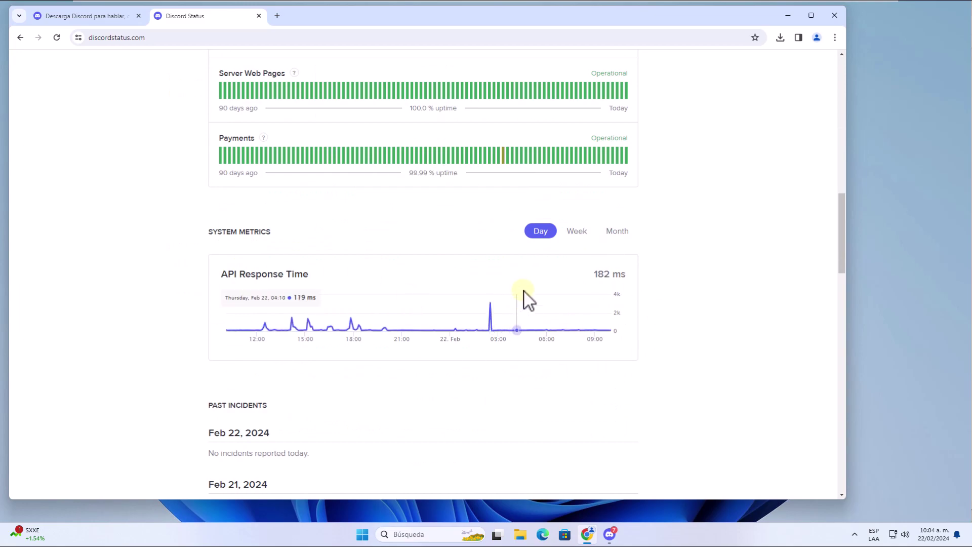
click(789, 15)
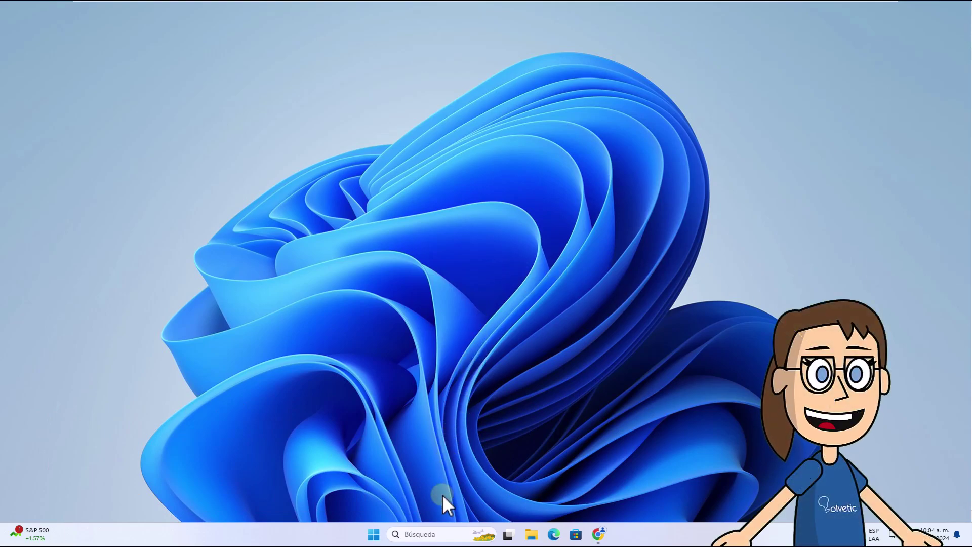
- Search for Discord, run it as administrator with the account control prompt approved, and close its window
click(429, 534)
text(disco)
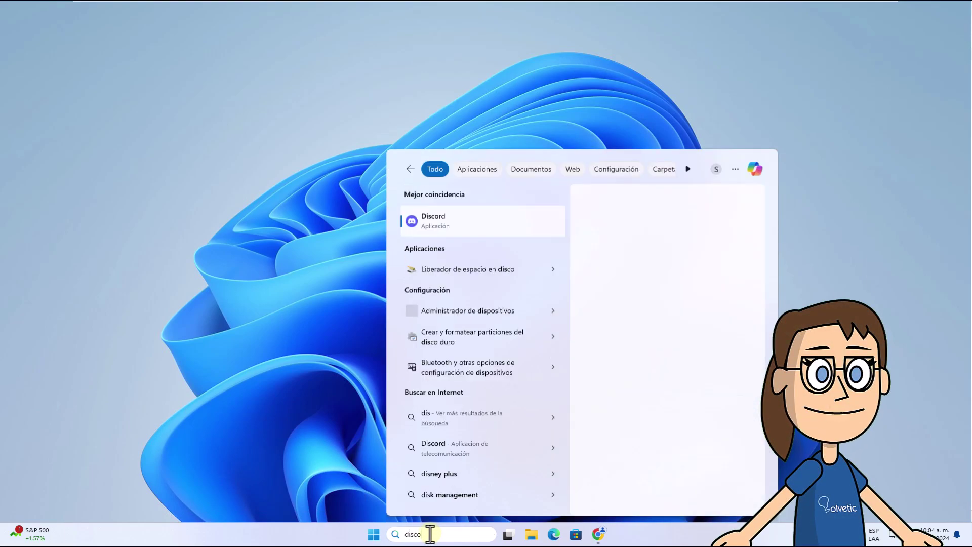
text(rd)
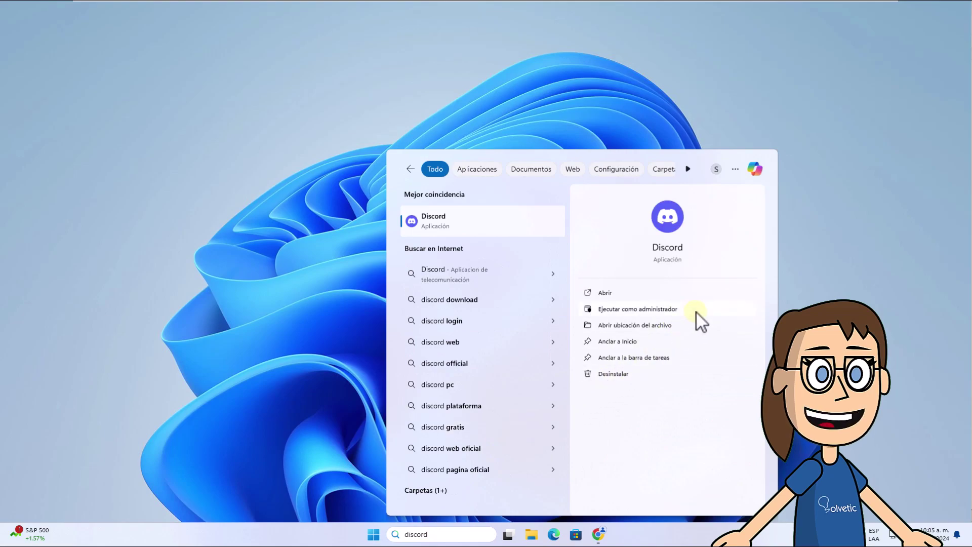
click(694, 312)
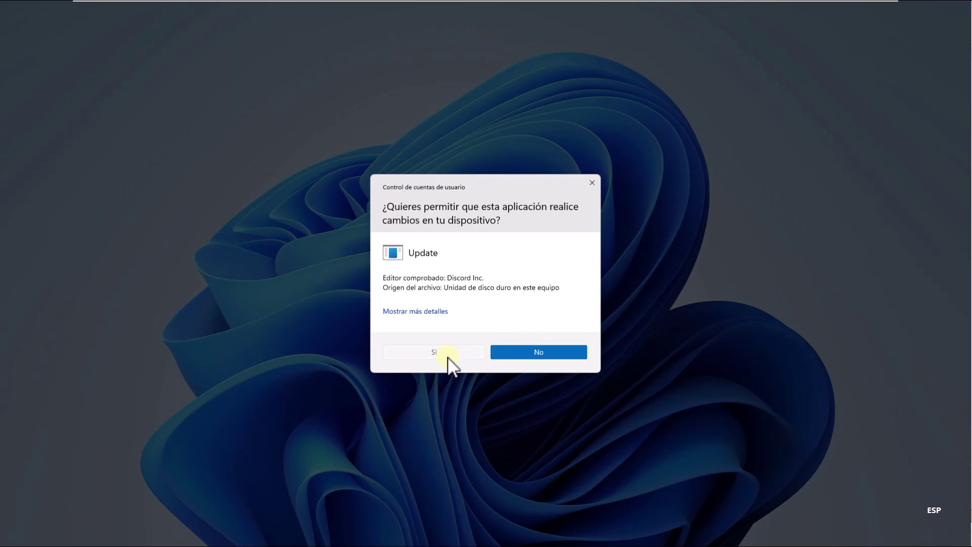
click(447, 352)
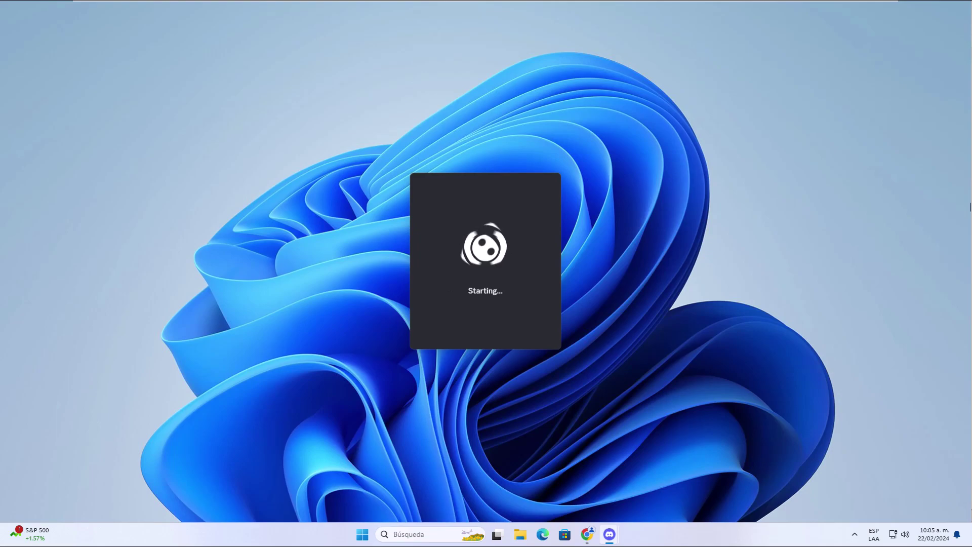
click(611, 534)
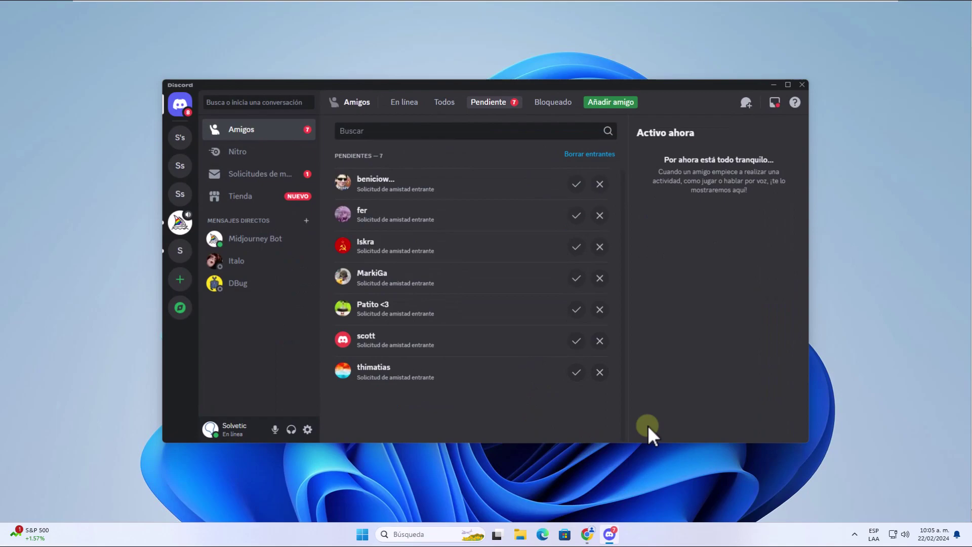
click(809, 86)
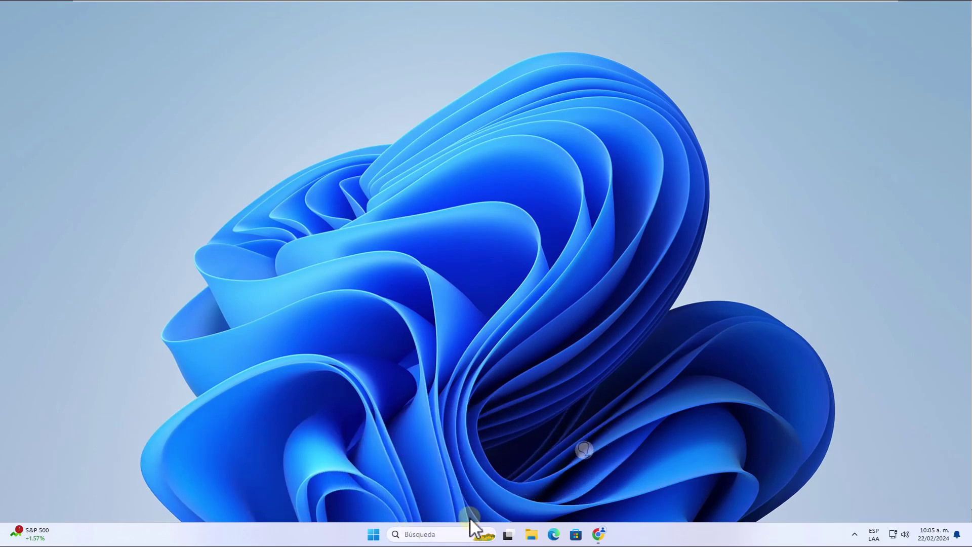
- Search for Windows Security and open its firewall and network protection settings
click(444, 533)
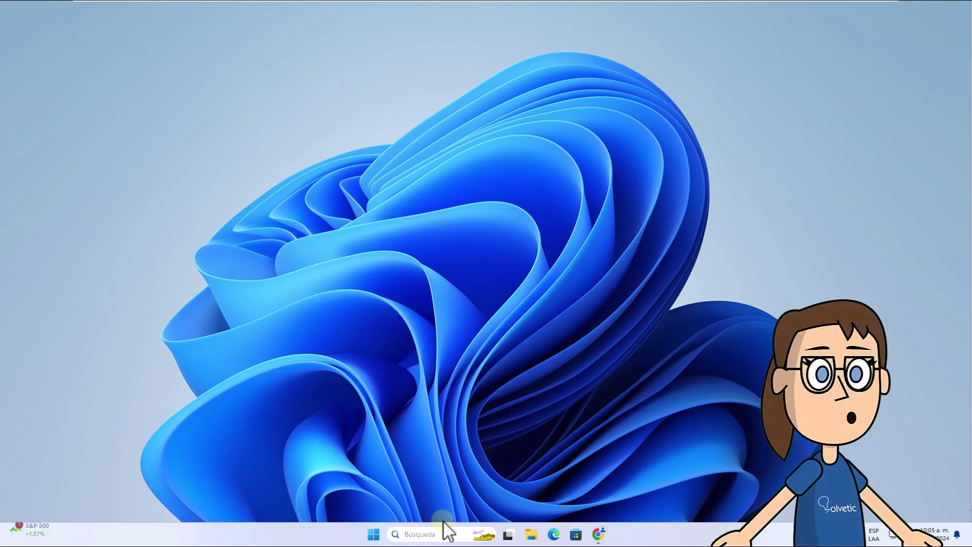
text(seguridad)
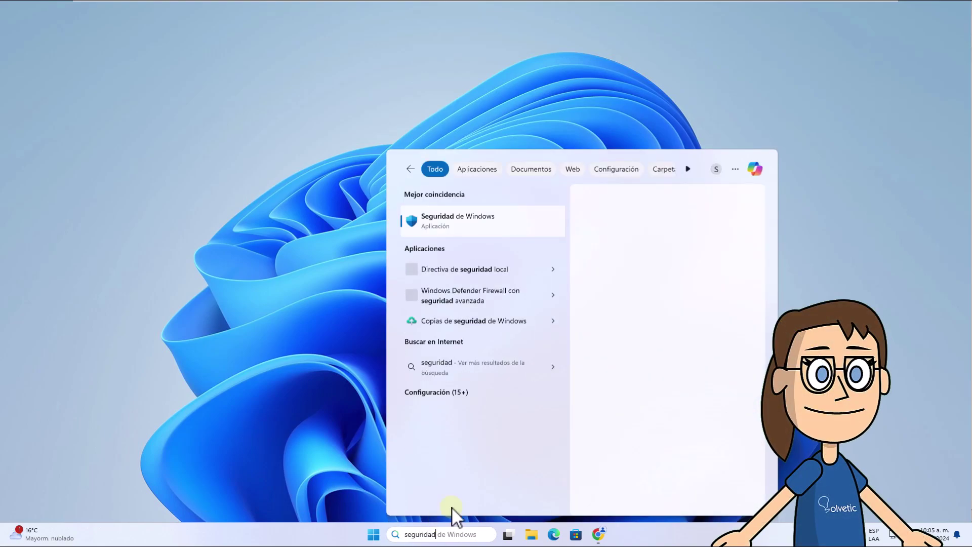
click(508, 230)
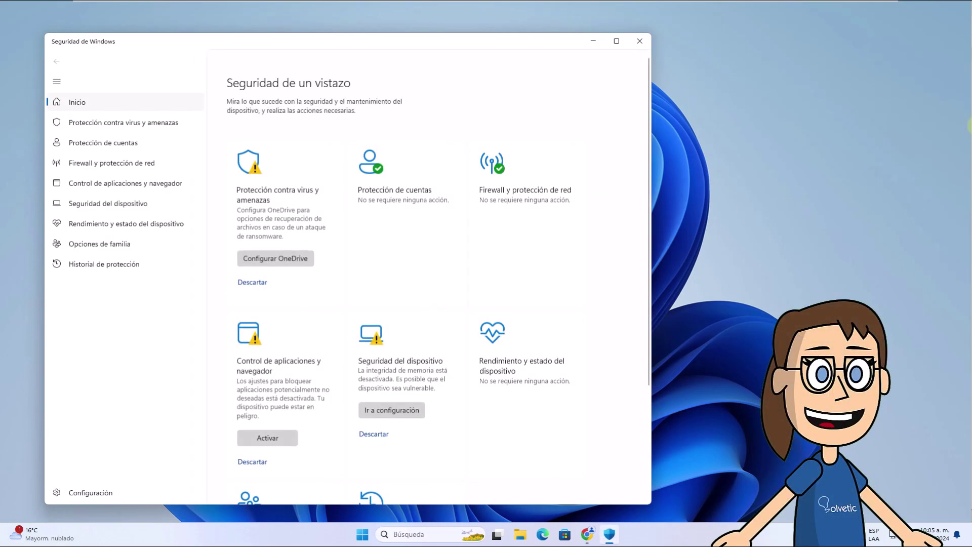
click(142, 168)
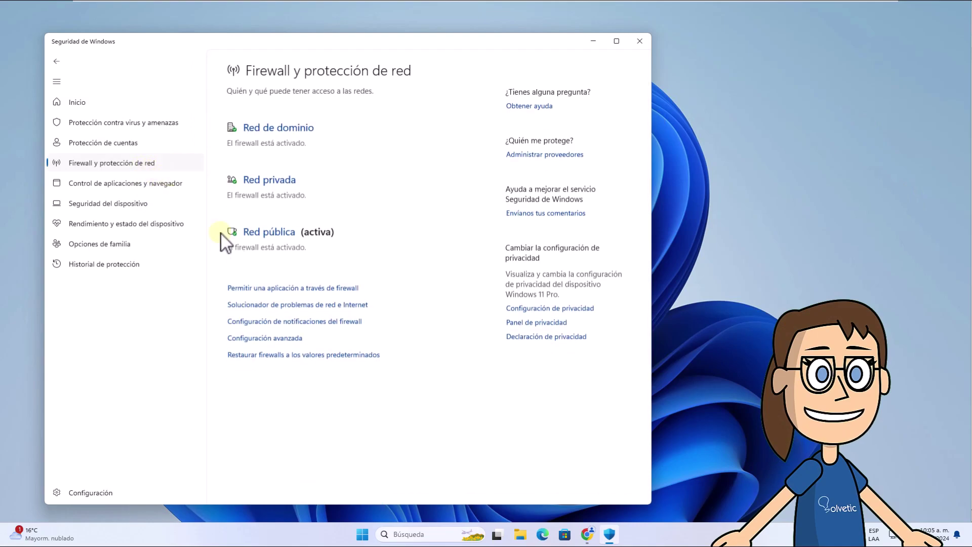
- Turn off the Microsoft Defender Firewall for the private network, approve the change, and dismiss the notification
click(280, 182)
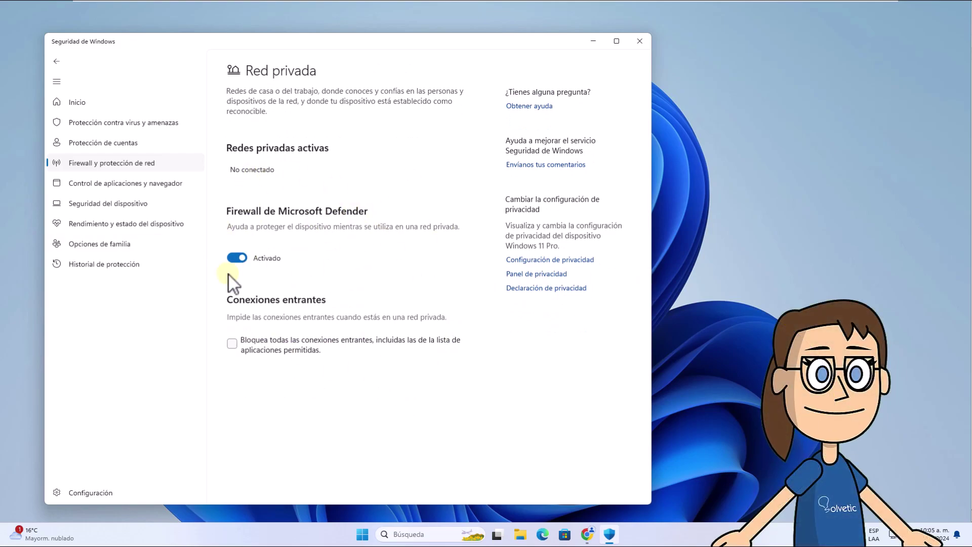
click(242, 256)
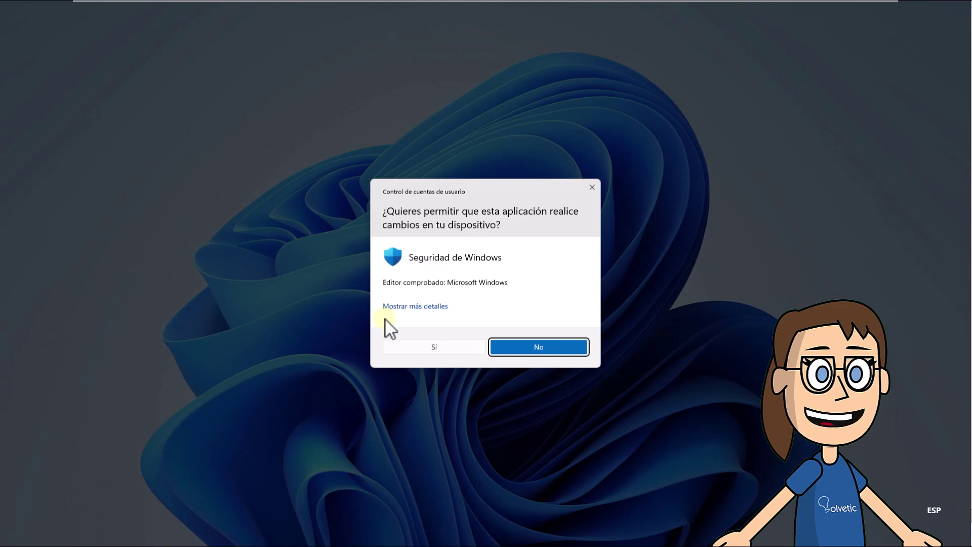
click(434, 347)
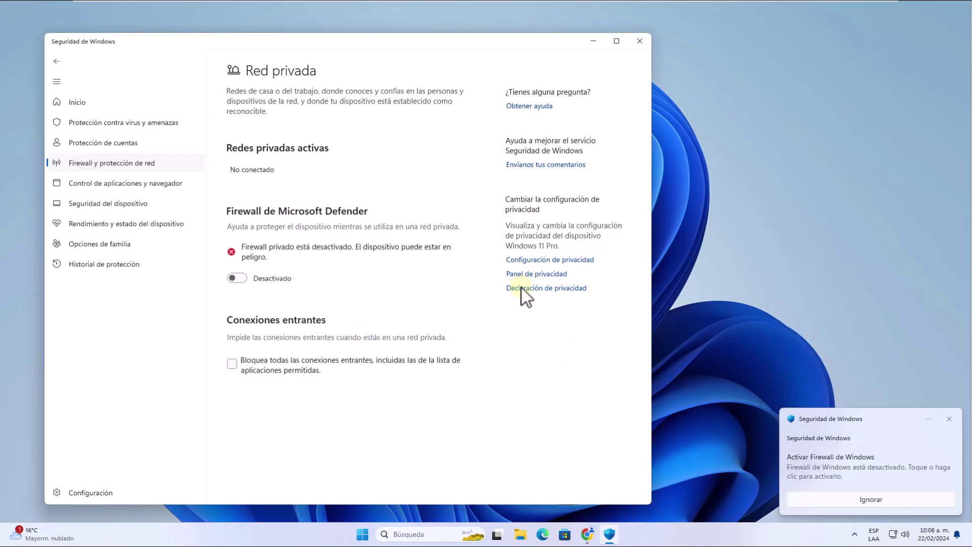
click(949, 419)
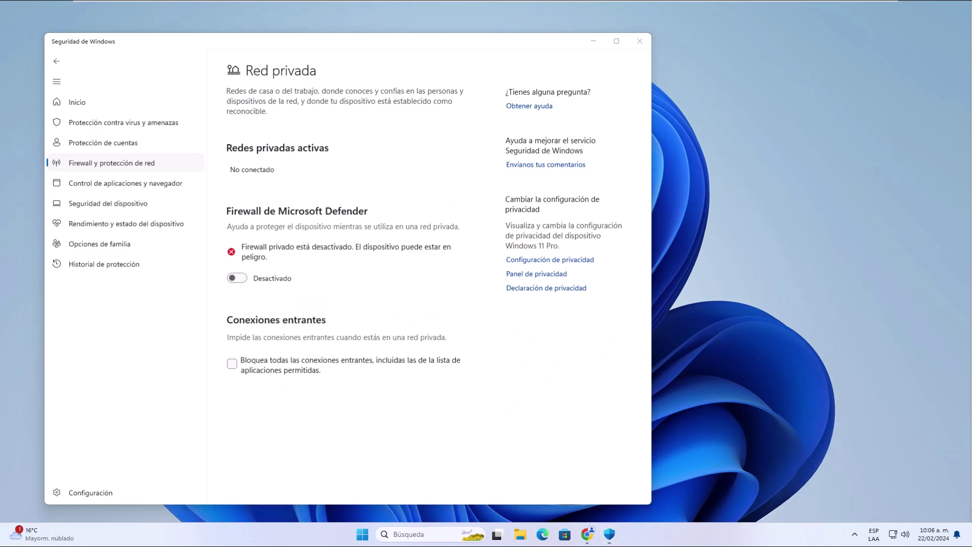
click(592, 42)
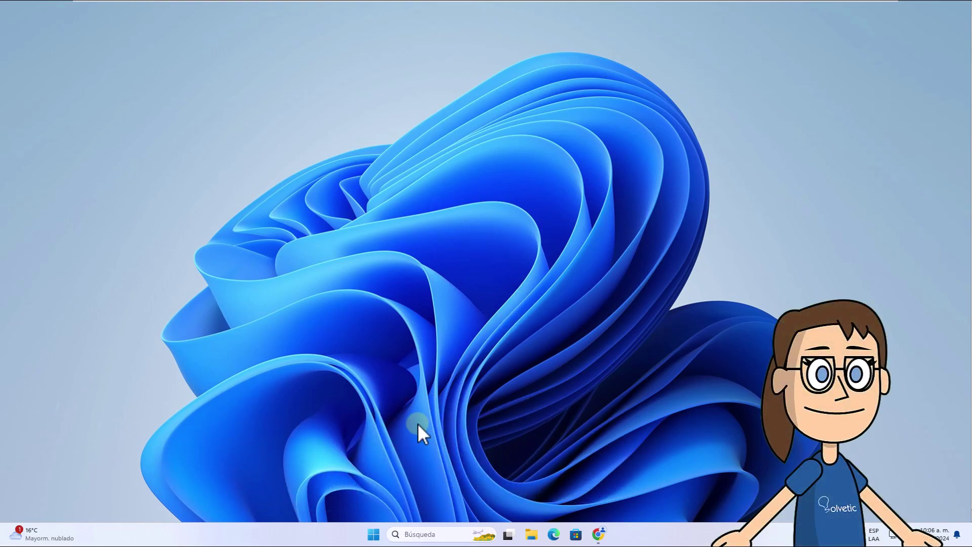
- Search for %appdata% and open the matching folder in File Explorer
click(416, 533)
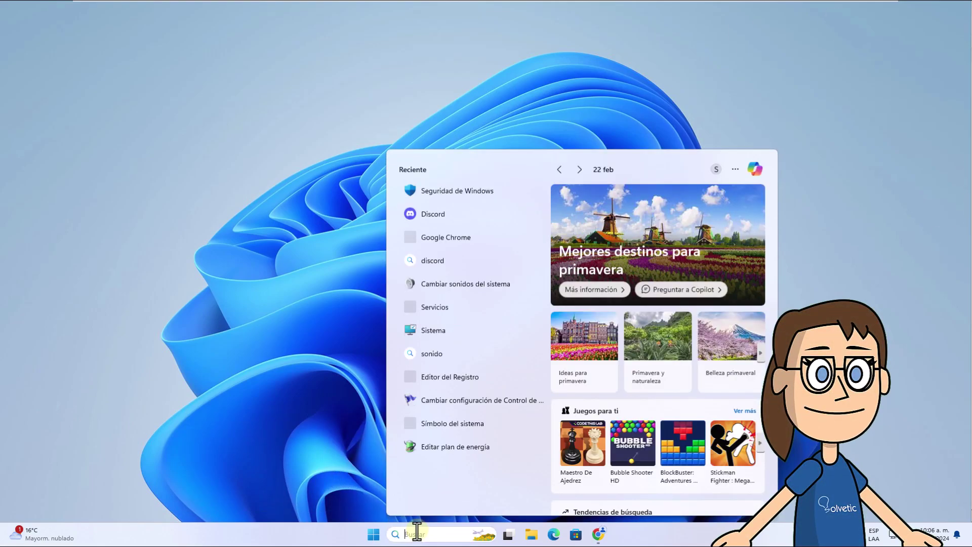
text(%appdata%)
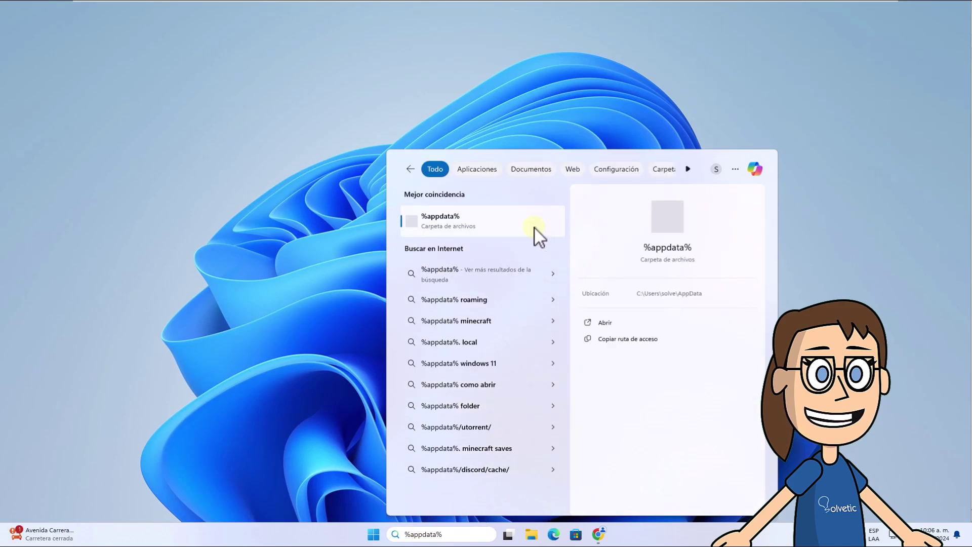
click(534, 229)
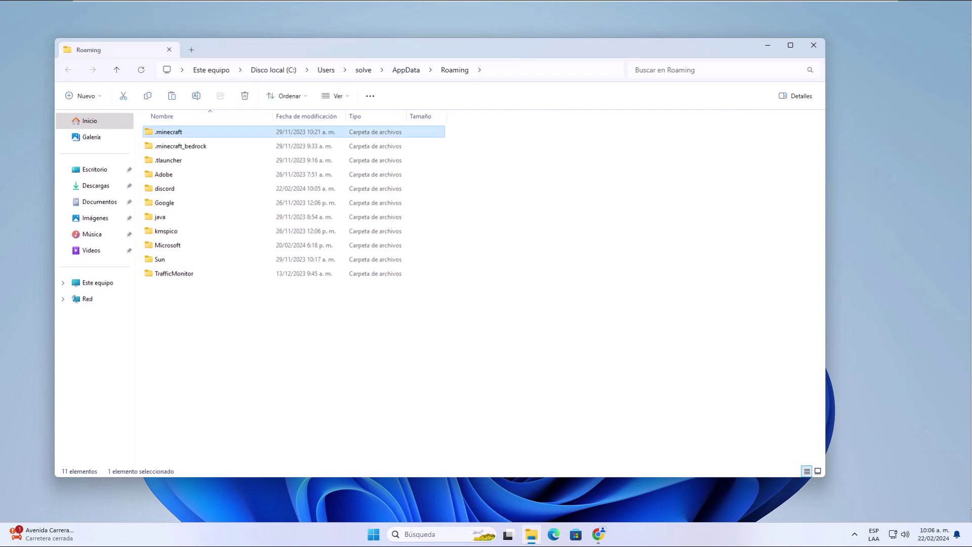
- Delete the discord folder from Roaming, retrying if it is in use, and close File Explorer
click(269, 190)
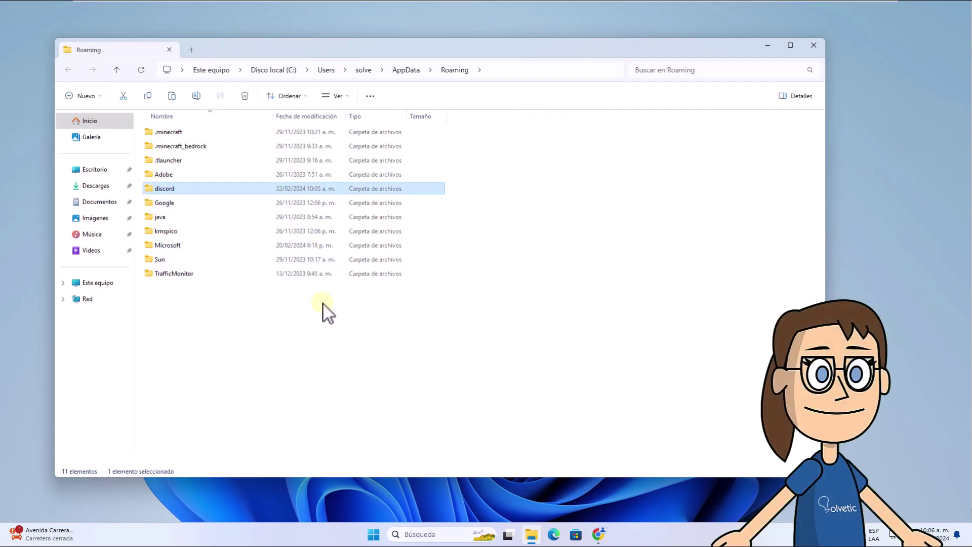
click(245, 96)
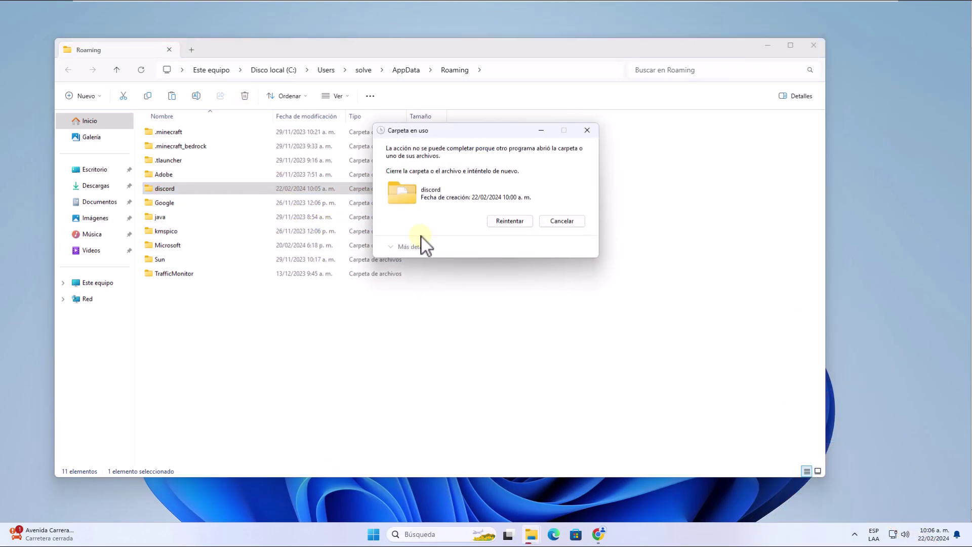
key(Return)
key(Return)
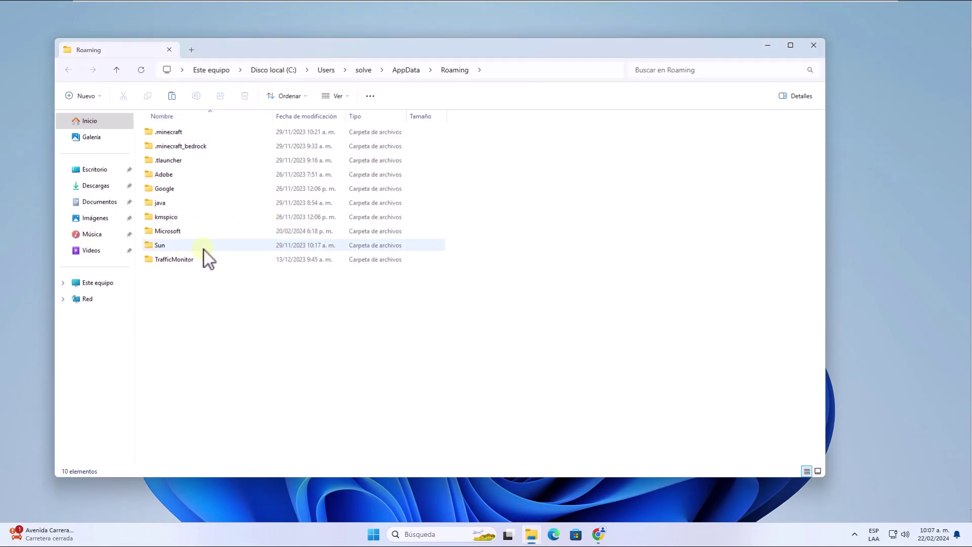
click(815, 45)
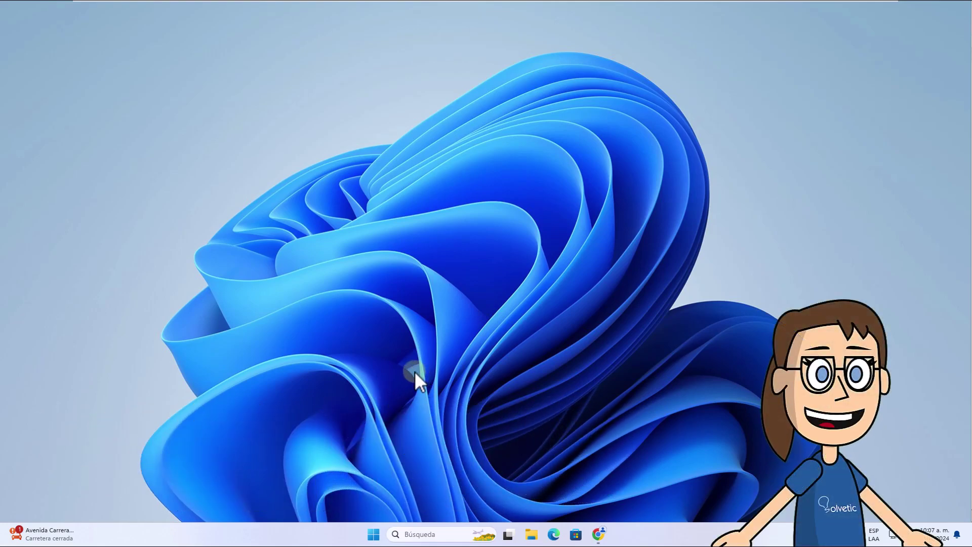
- Search for control, open Control Panel and go to its list of programs to uninstall
click(399, 532)
text(control)
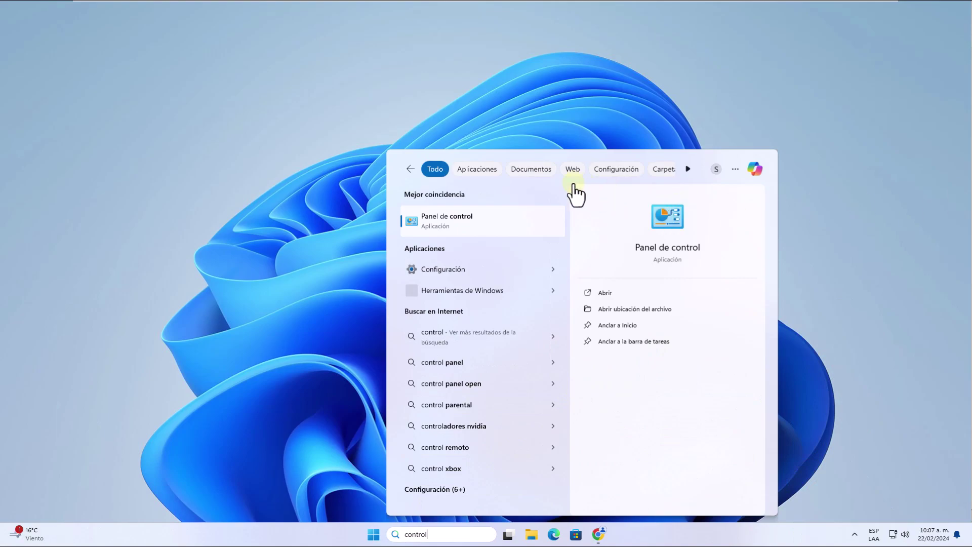
click(515, 223)
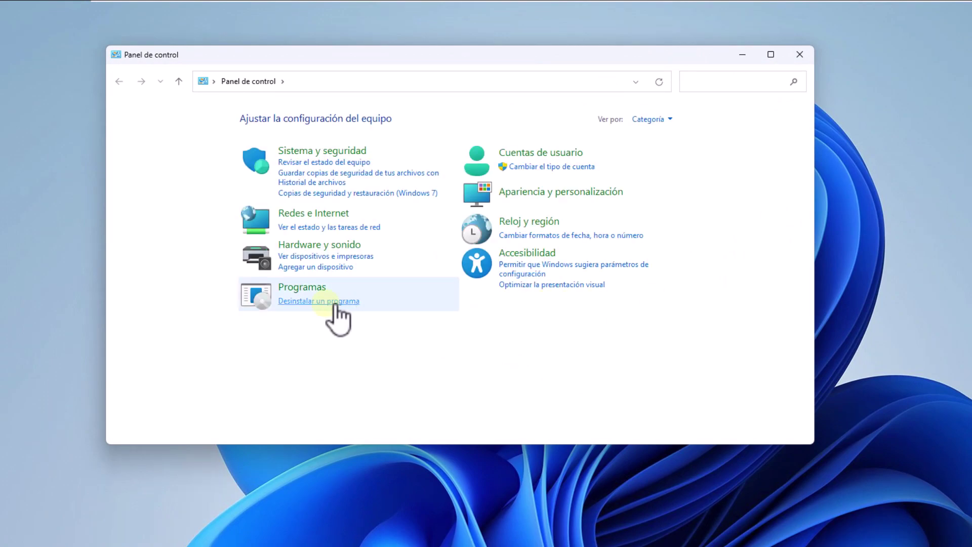
click(334, 301)
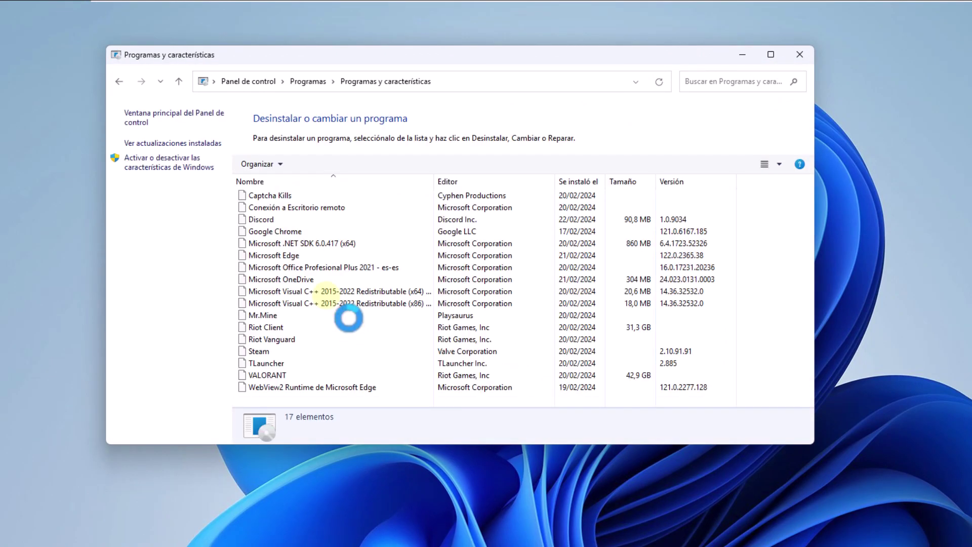
- Uninstall Discord and close the Programs and Features window
click(339, 219)
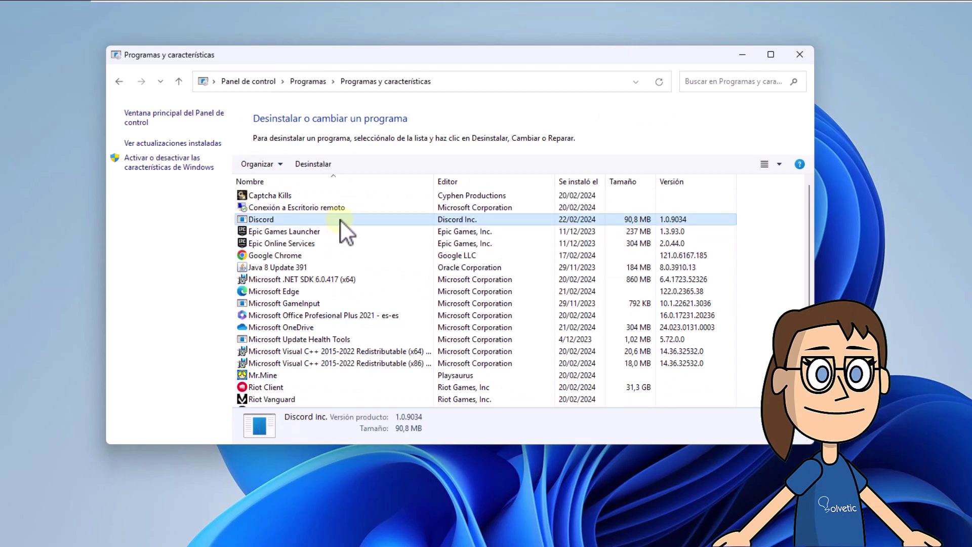
click(322, 165)
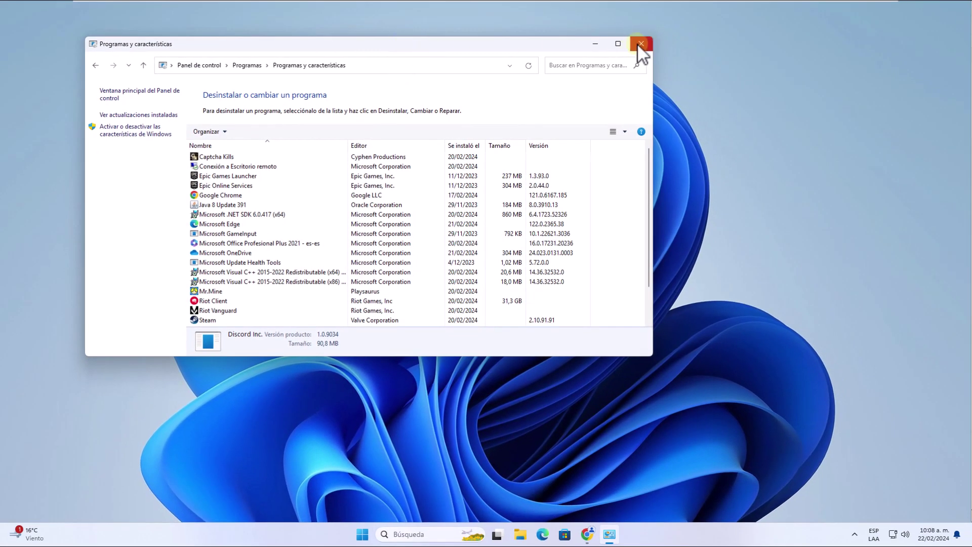
click(640, 44)
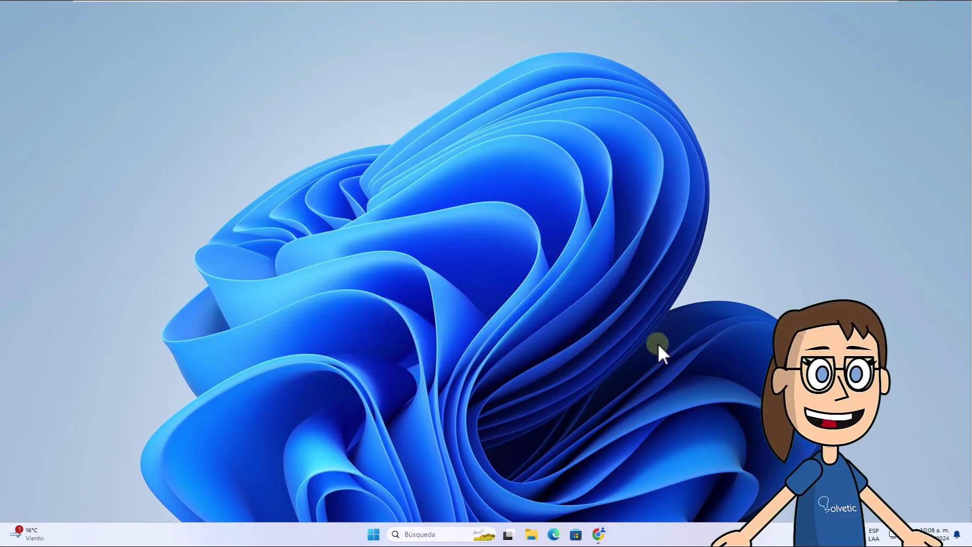
- Switch to Chrome, download Discord for Windows from discord.com/download and open DiscordSetup.exe
click(601, 521)
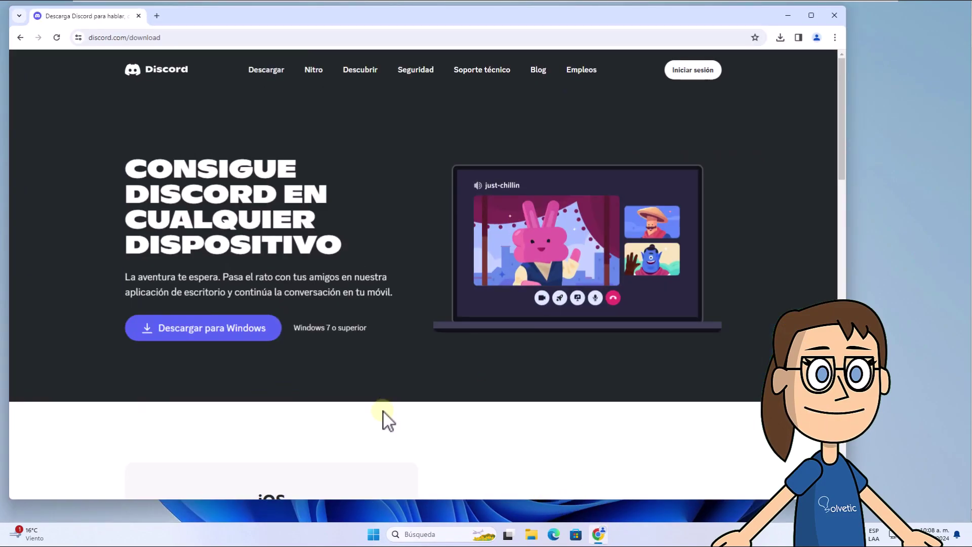
click(234, 335)
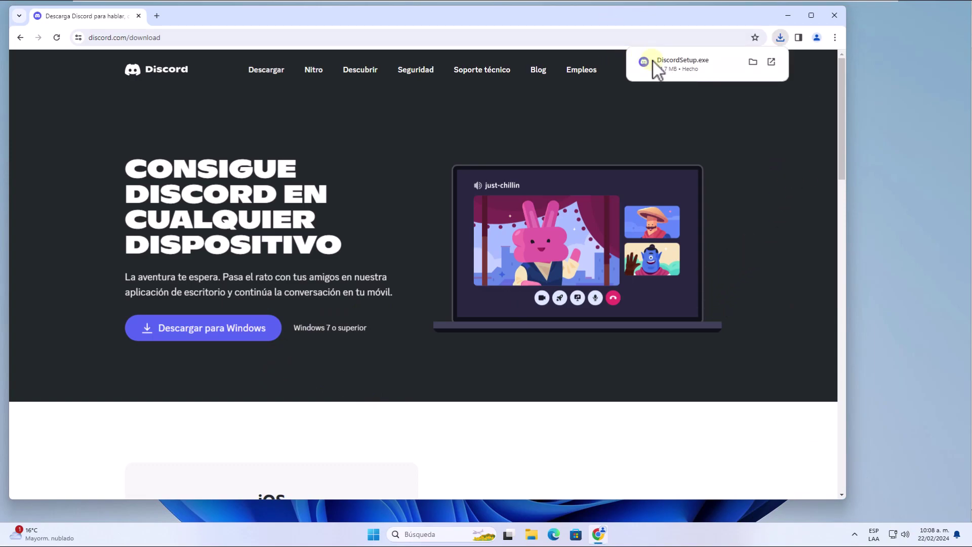
click(669, 67)
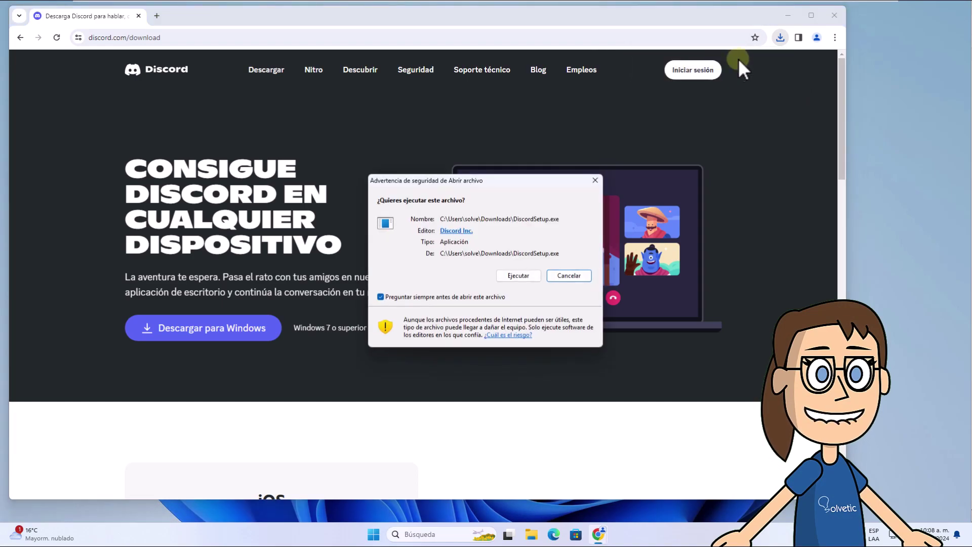
- Minimize the browser, allow the Discord installer to run, and close Discord once it opens
click(788, 15)
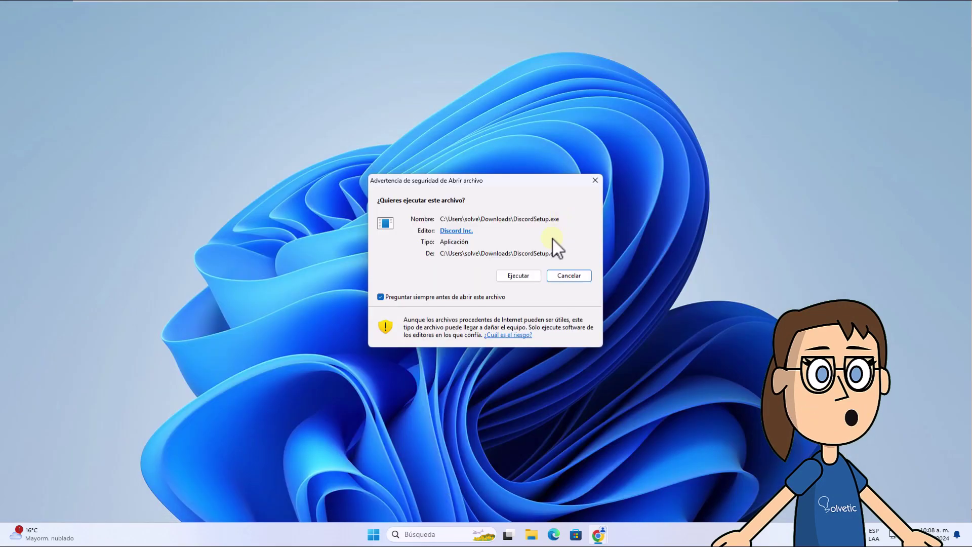
click(530, 276)
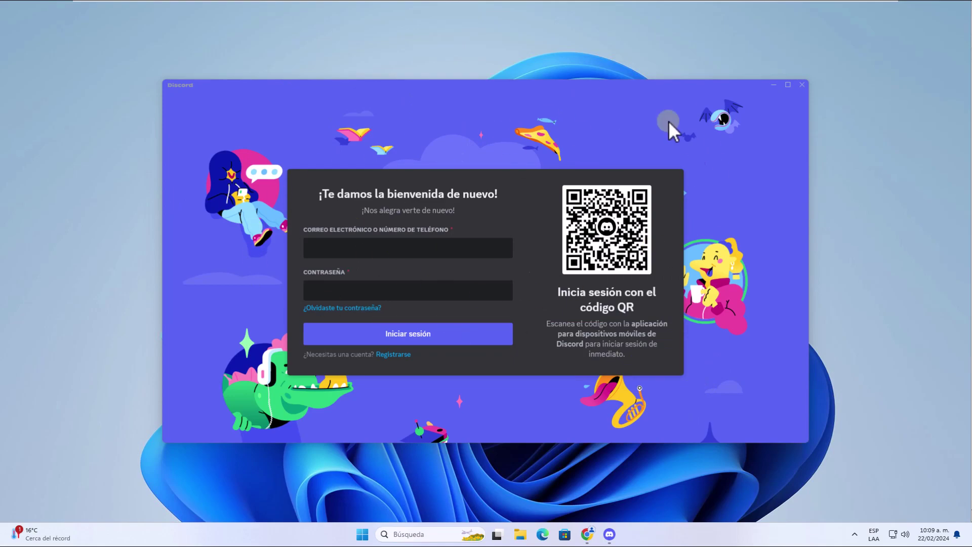
click(805, 86)
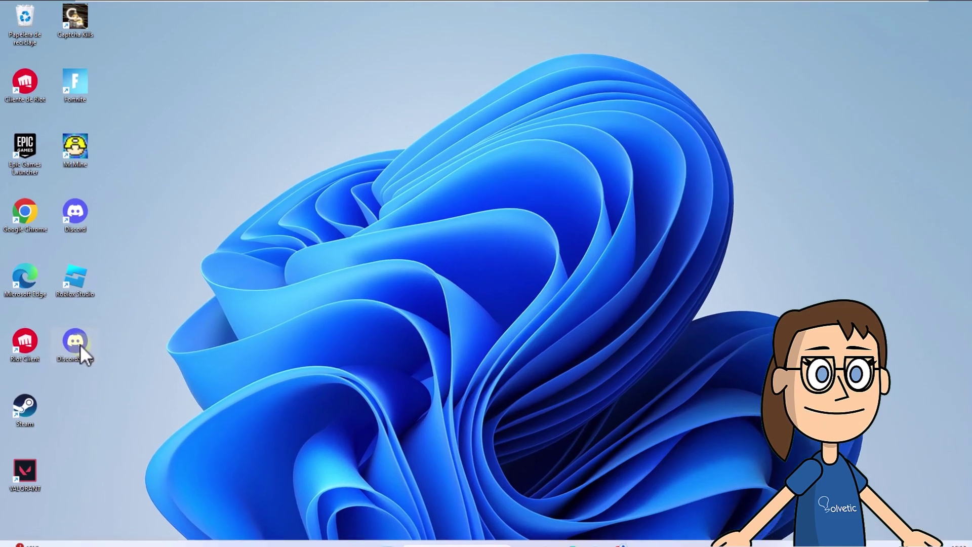
- Extract the DiscordSetup installer on the desktop with 7-Zip into a DiscordSetup folder
right_click(79, 334)
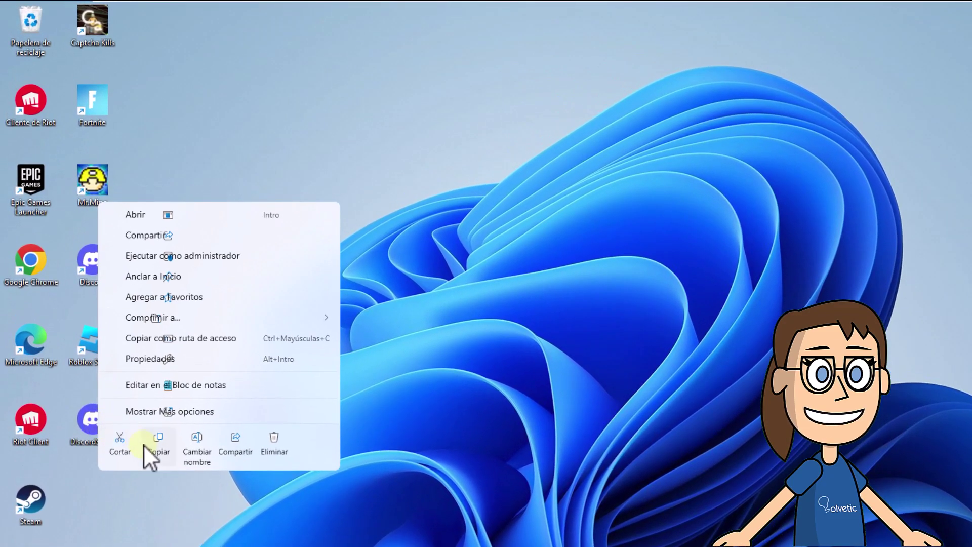
click(210, 411)
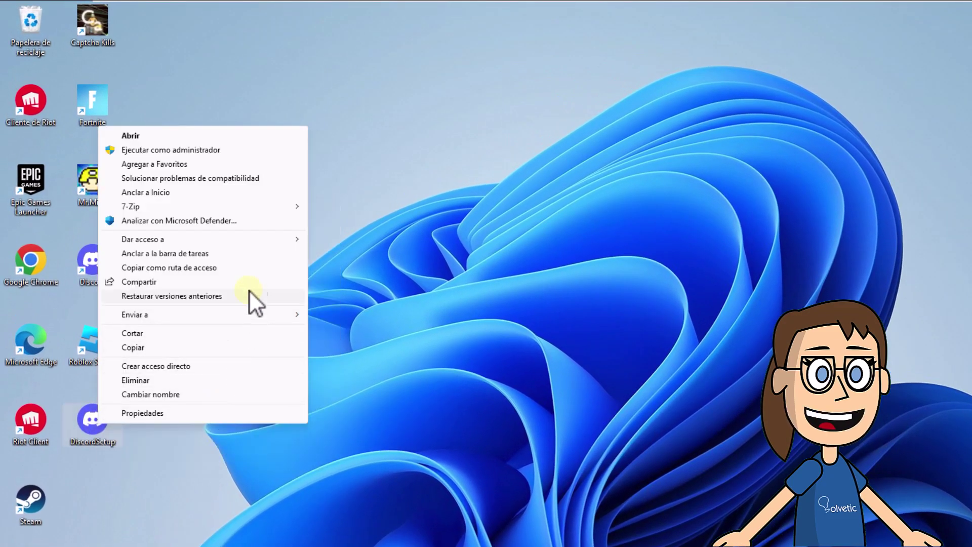
mouse_move(271, 202)
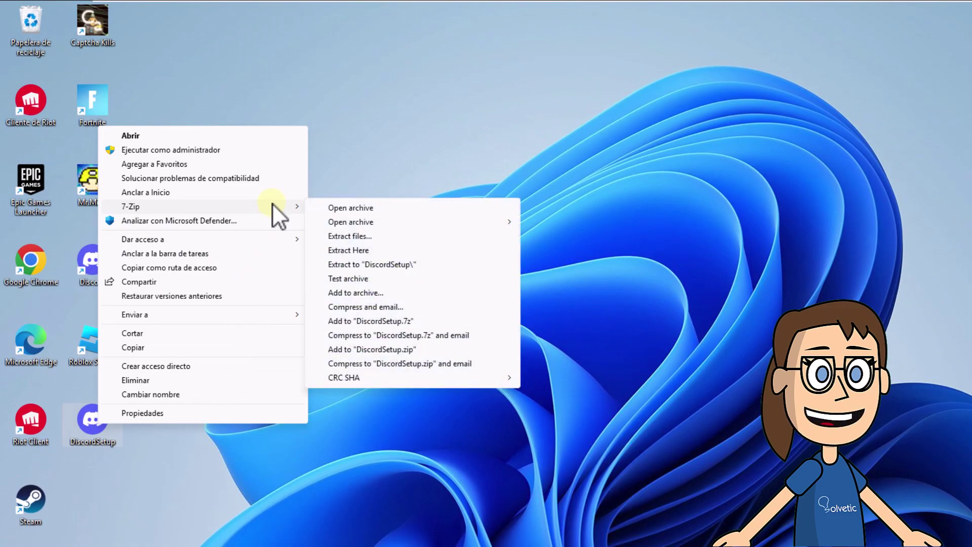
click(445, 263)
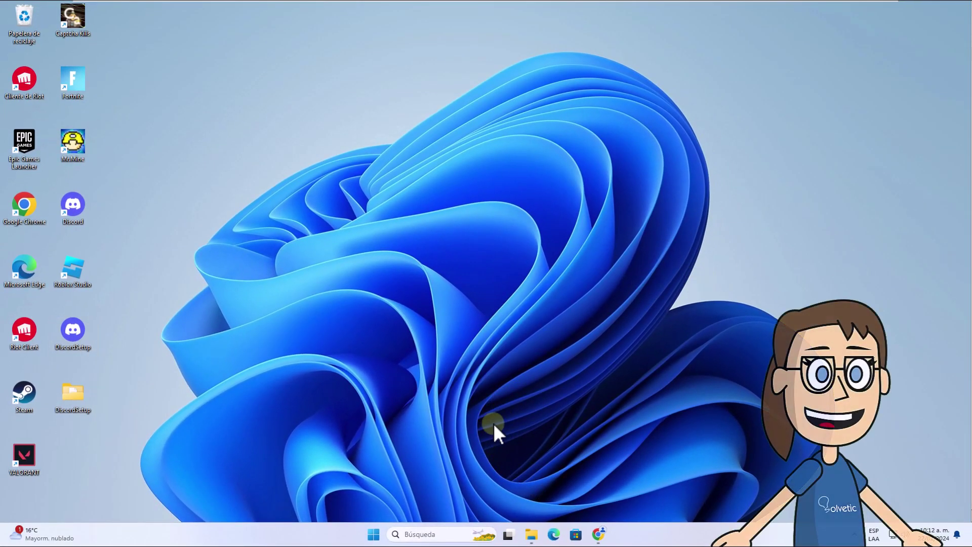
- Open File Explorer, move its window clear of the desktop icons, and browse to C:\Windows
key(super+e)
drag(397, 53, 618, 38)
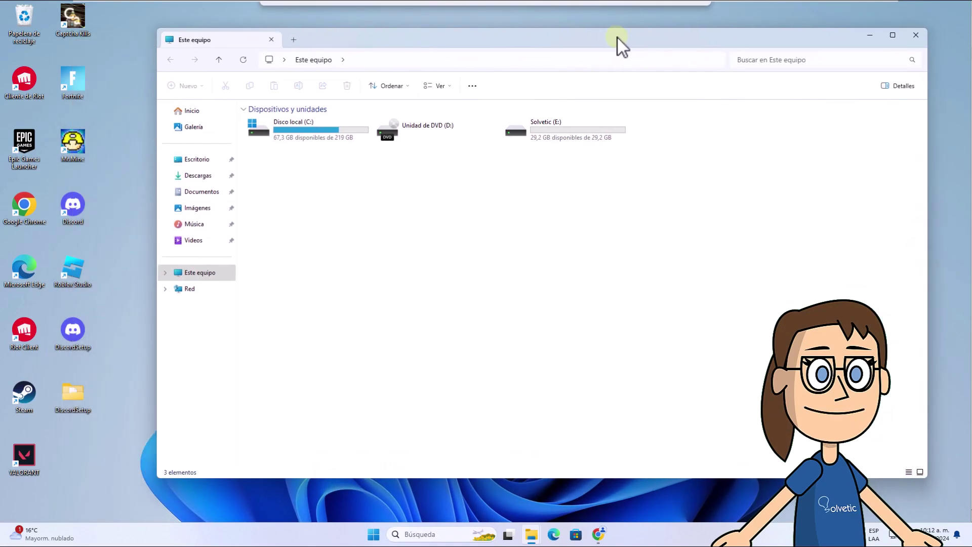
double_click(344, 127)
double_click(299, 206)
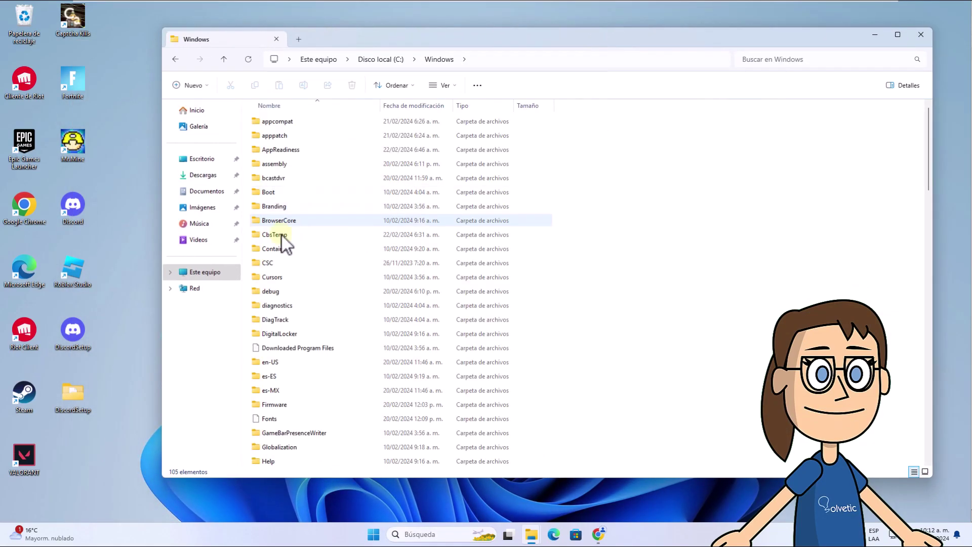
- Move the extracted DiscordSetup folder from the desktop into C:\Windows, granting administrator permission
scroll(277, 354, down, 7)
click(76, 394)
drag(81, 396, 611, 399)
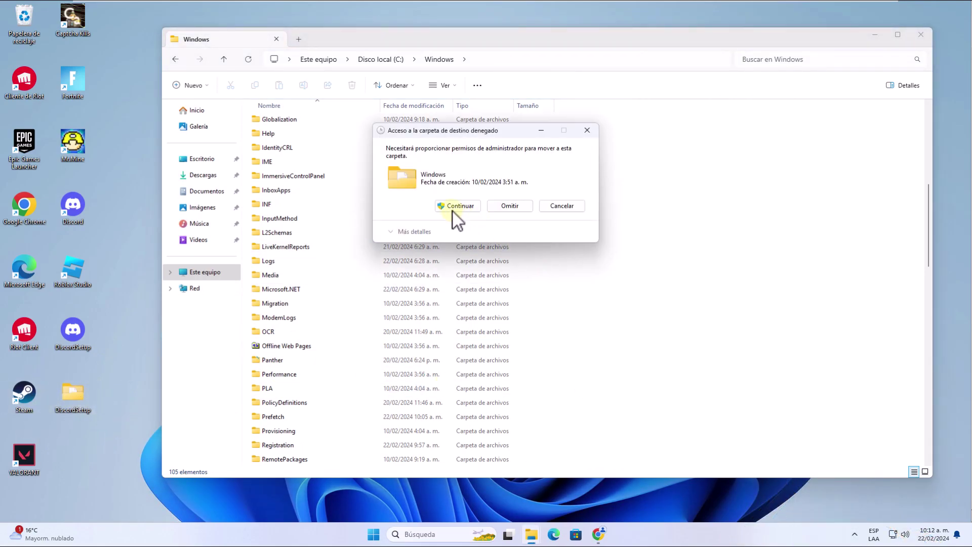
click(455, 211)
click(585, 315)
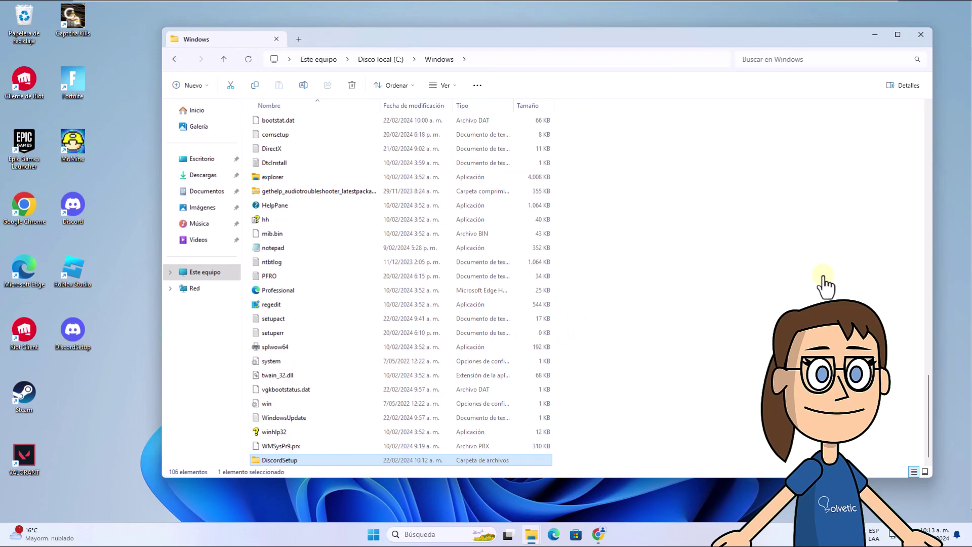
- In the moved DiscordSetup folder, extract Discord-1.0.9034-full.nupkg with 7-Zip into a Discord-1.0.9034-full folder
double_click(338, 459)
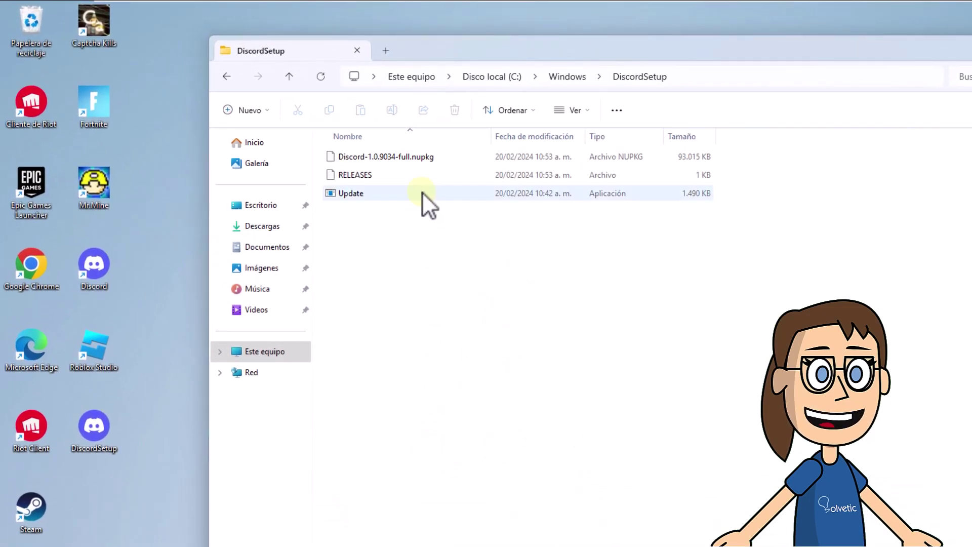
click(418, 158)
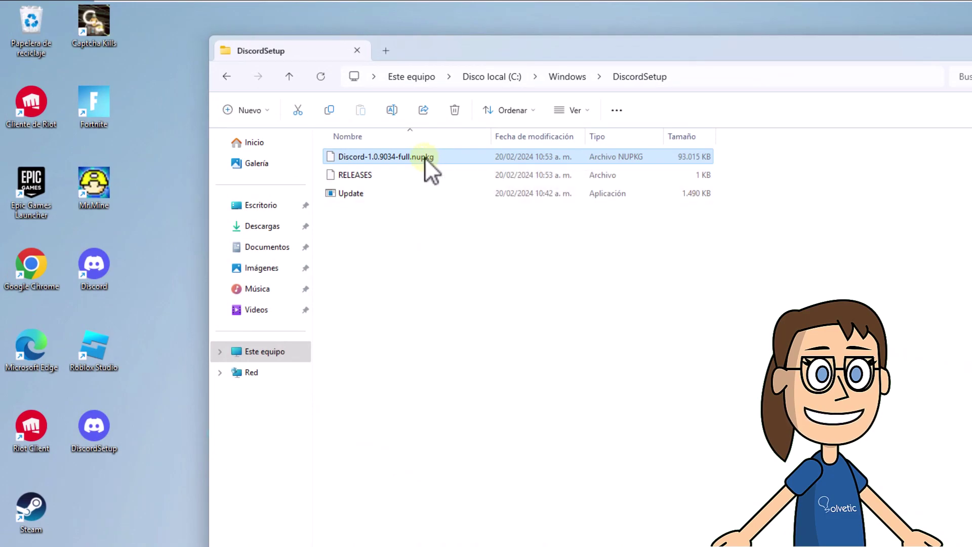
right_click(425, 158)
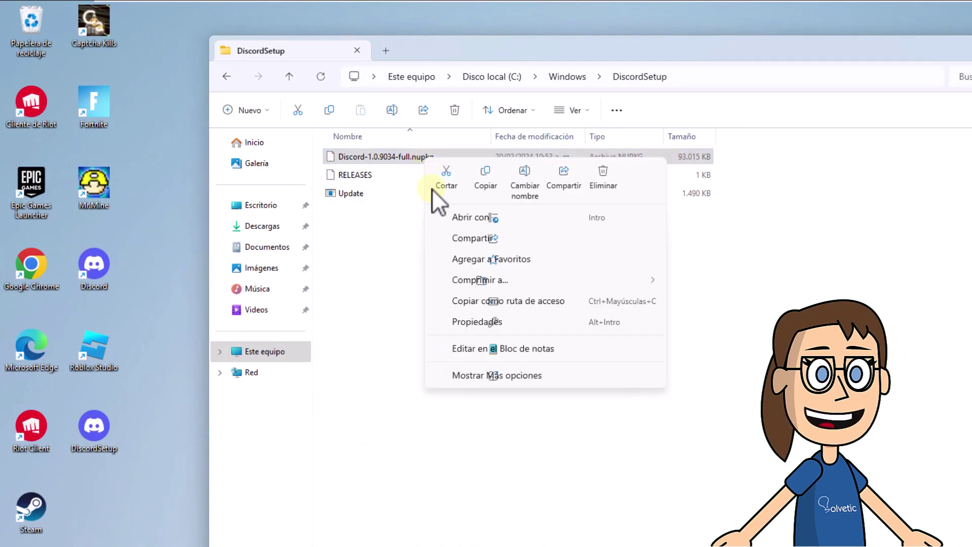
click(558, 375)
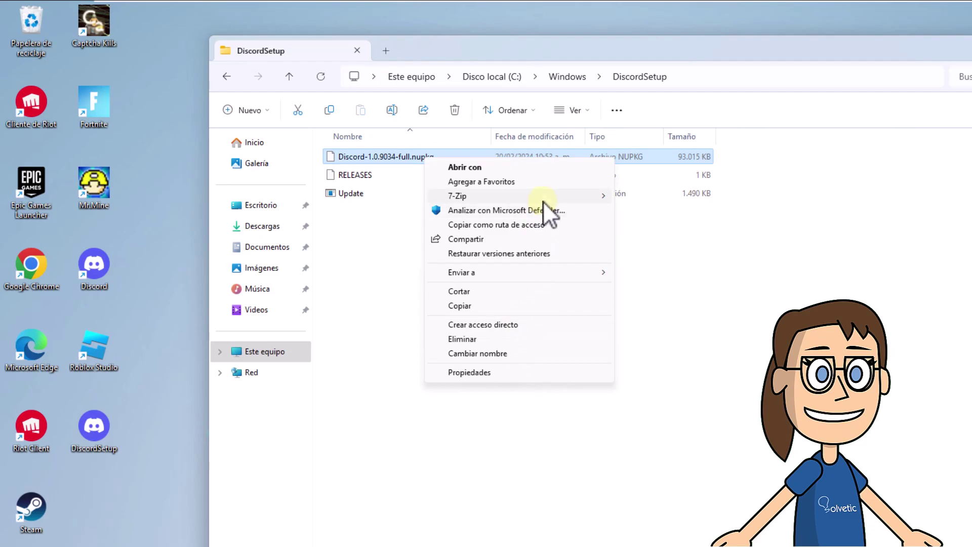
mouse_move(544, 198)
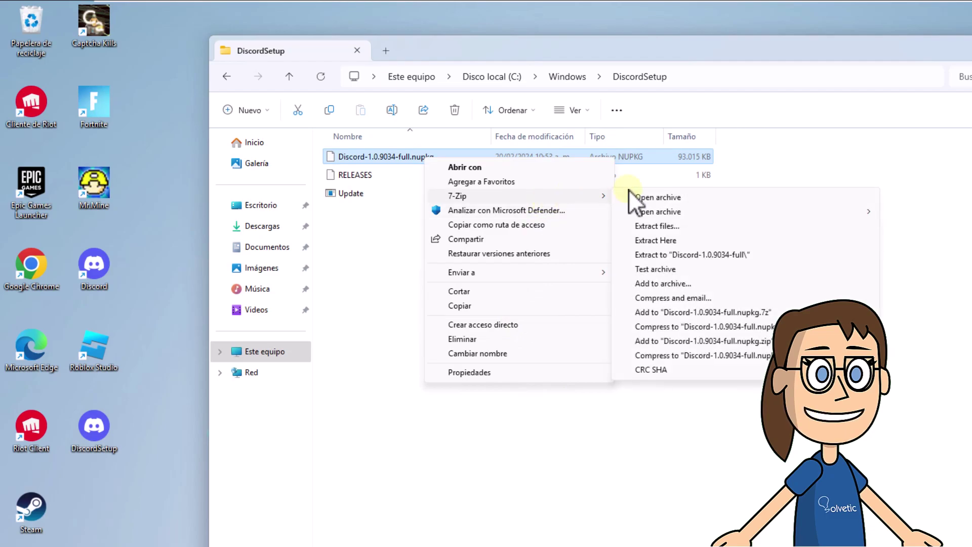
click(793, 254)
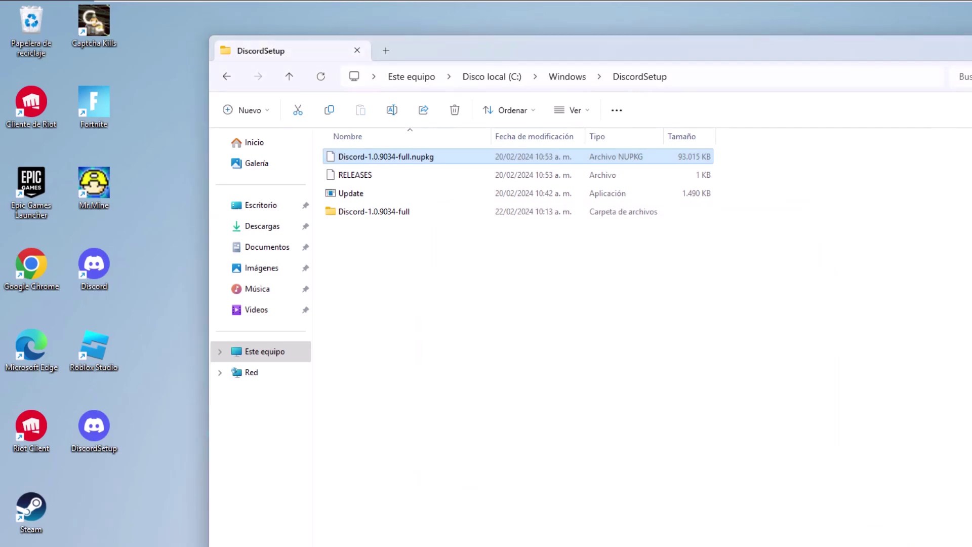
- Browse to lib\net45 inside the Discord-1.0.9034-full folder and launch the Discord application
double_click(505, 213)
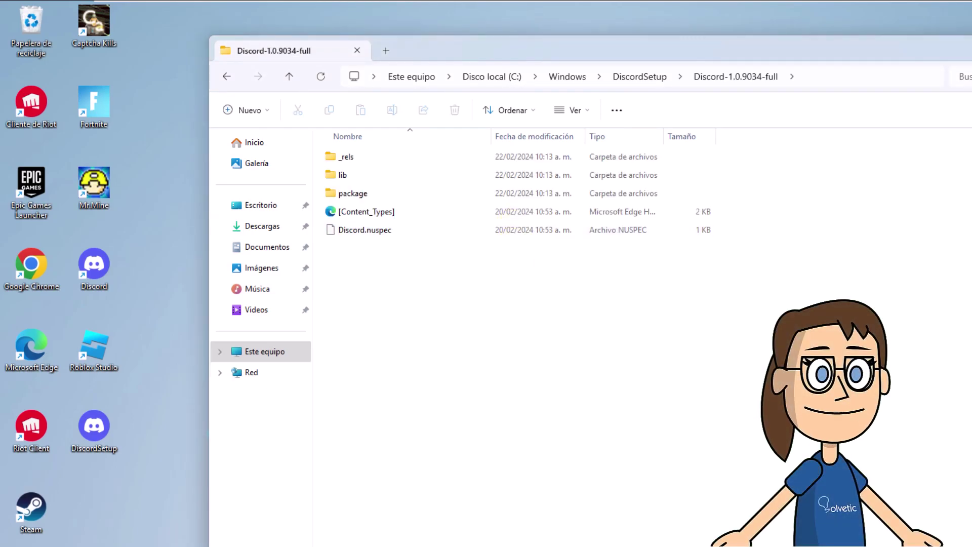
double_click(429, 174)
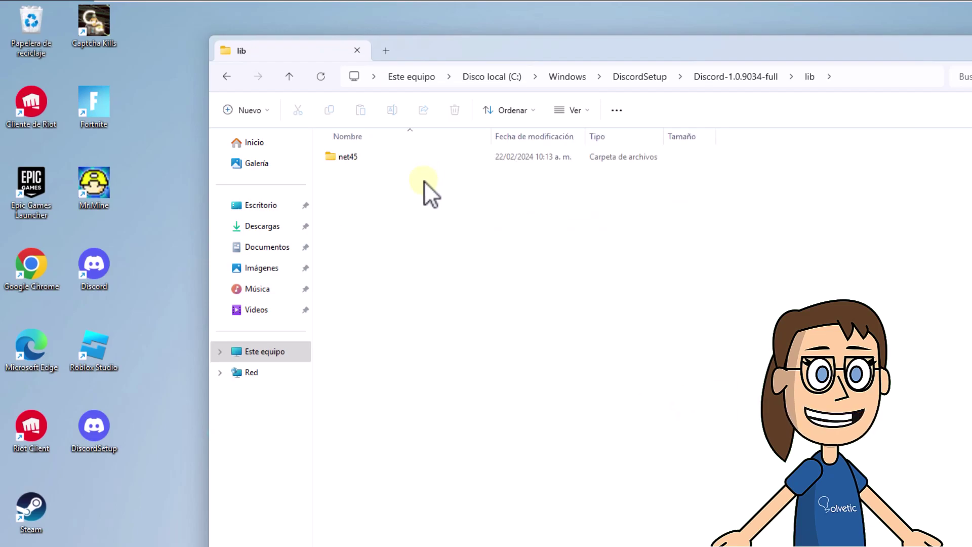
click(423, 163)
double_click(423, 163)
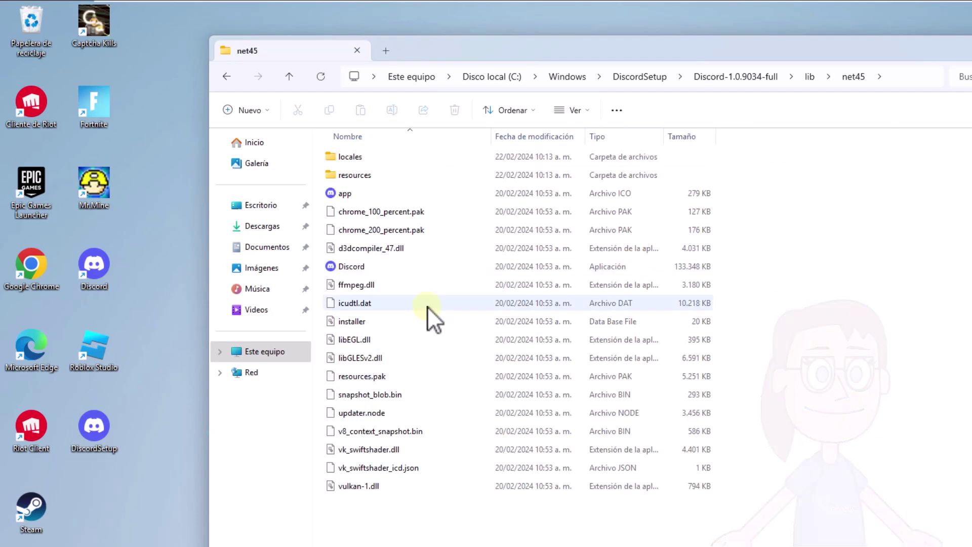
click(432, 265)
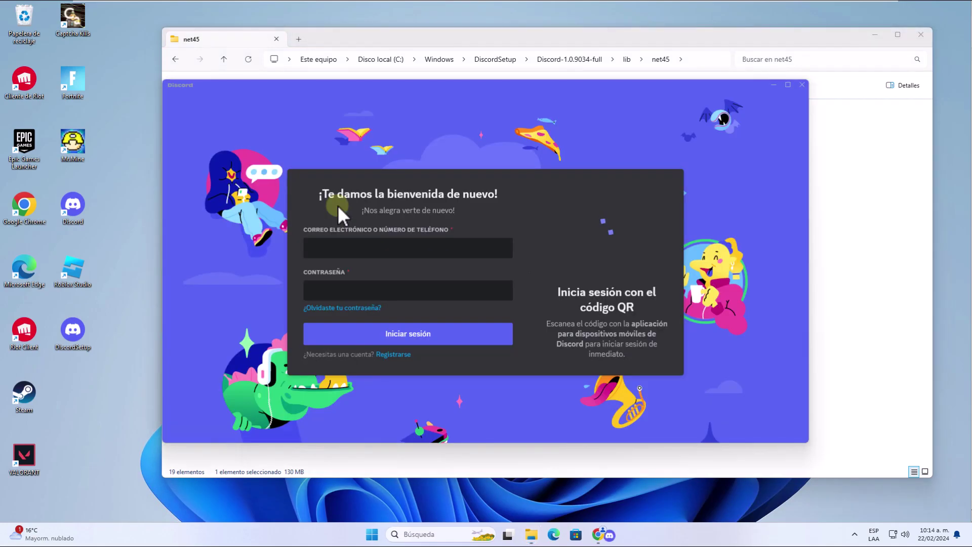
- Minimize the File Explorer window and close the Discord login window
click(853, 48)
click(875, 35)
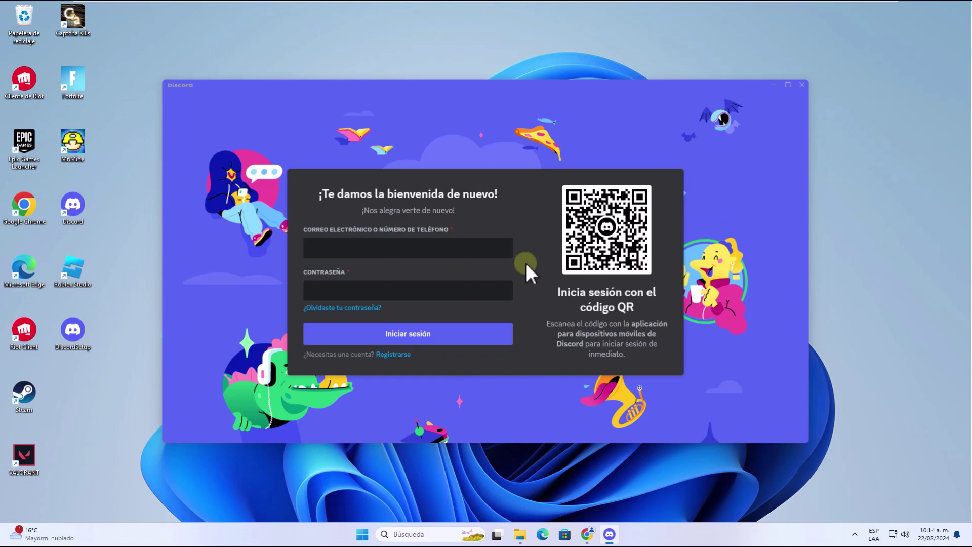
click(802, 86)
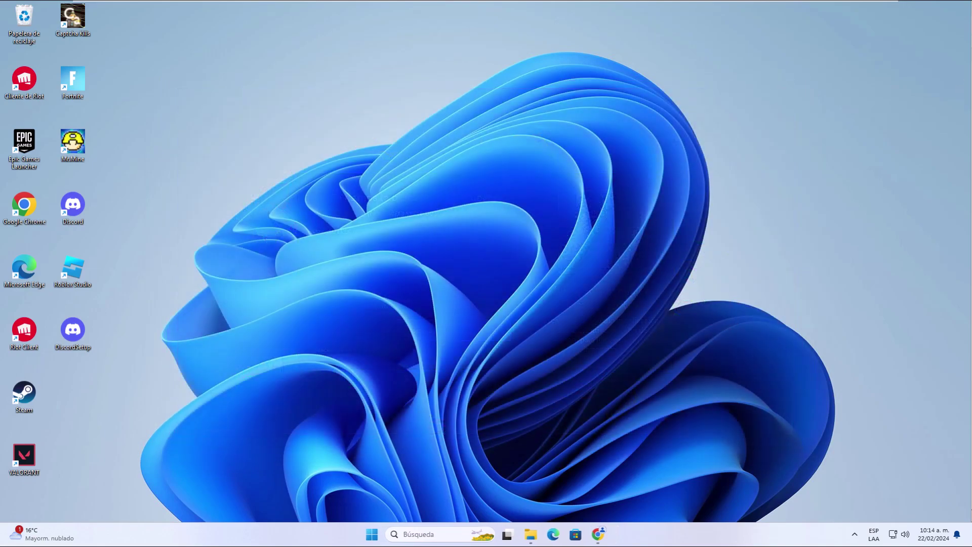